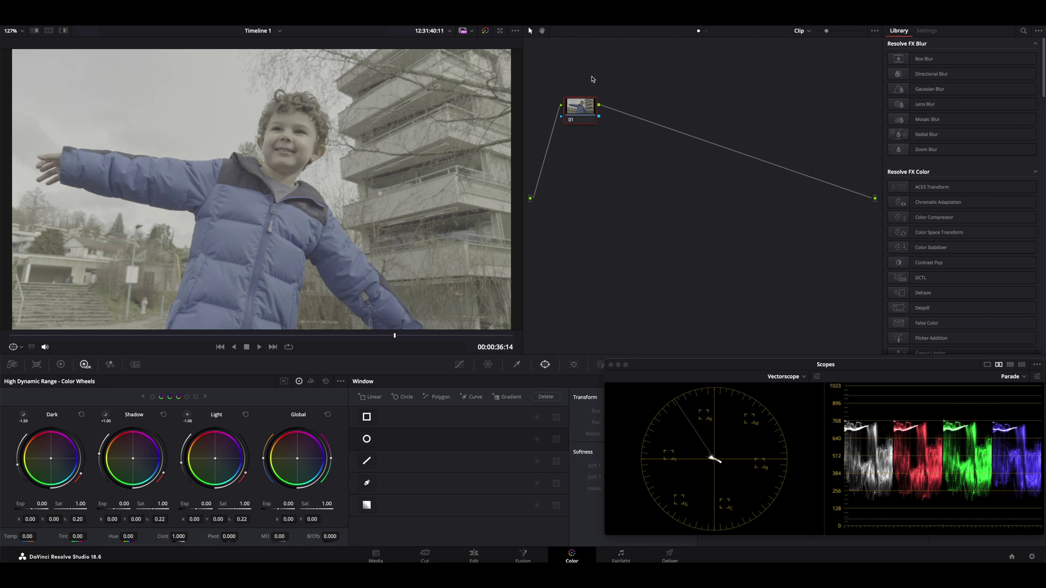
# Add a second serial node after the first and move it down near the output
pyautogui.moveTo(580, 115); pyautogui.dragTo(577, 112)
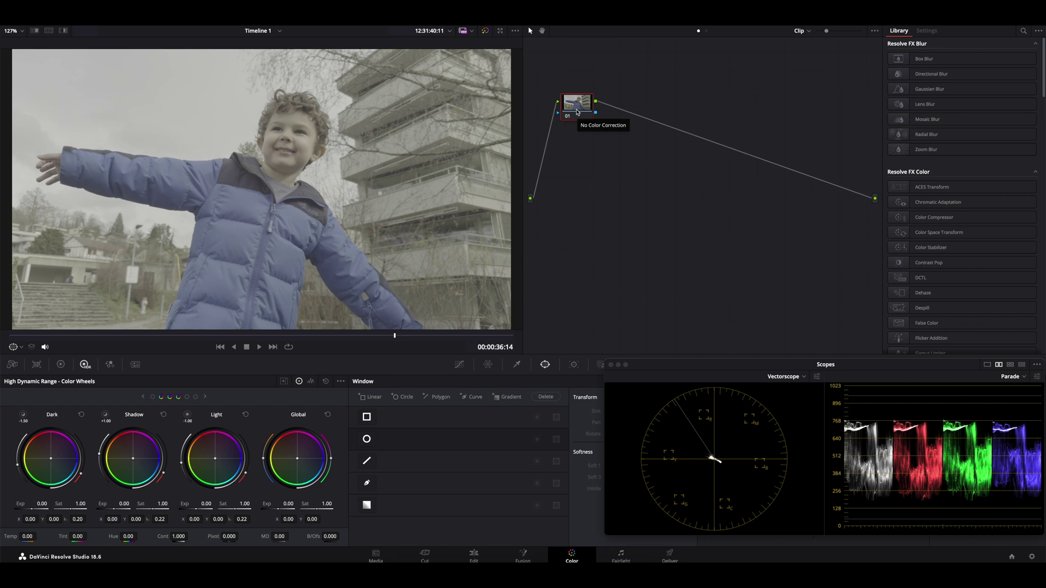
pyautogui.hotkey('alt', 's')
pyautogui.moveTo(642, 111); pyautogui.dragTo(854, 284)
# Label the first node CST IN and the second node CST OUT
pyautogui.rightClick(579, 107)
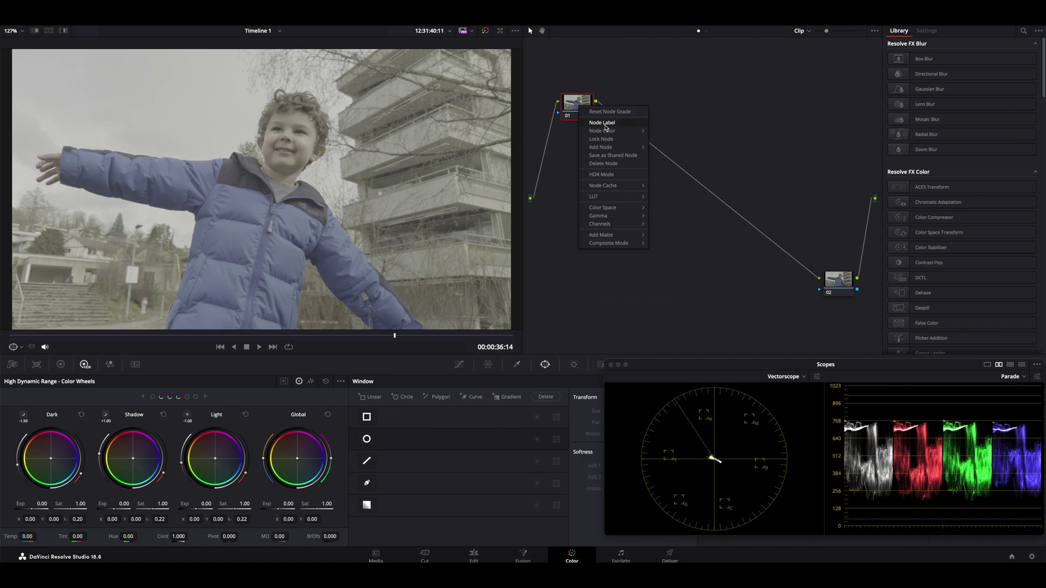
pyautogui.click(602, 122)
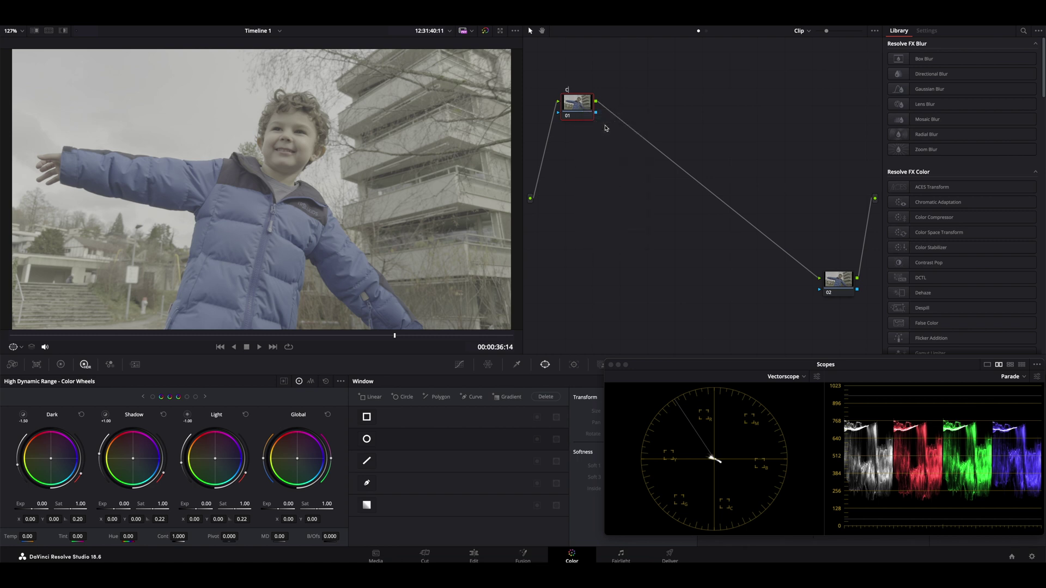
pyautogui.write('CST IN')
pyautogui.press('Return')
pyautogui.click(829, 278)
pyautogui.rightClick(839, 279)
pyautogui.click(857, 299)
pyautogui.write('CST OUT')
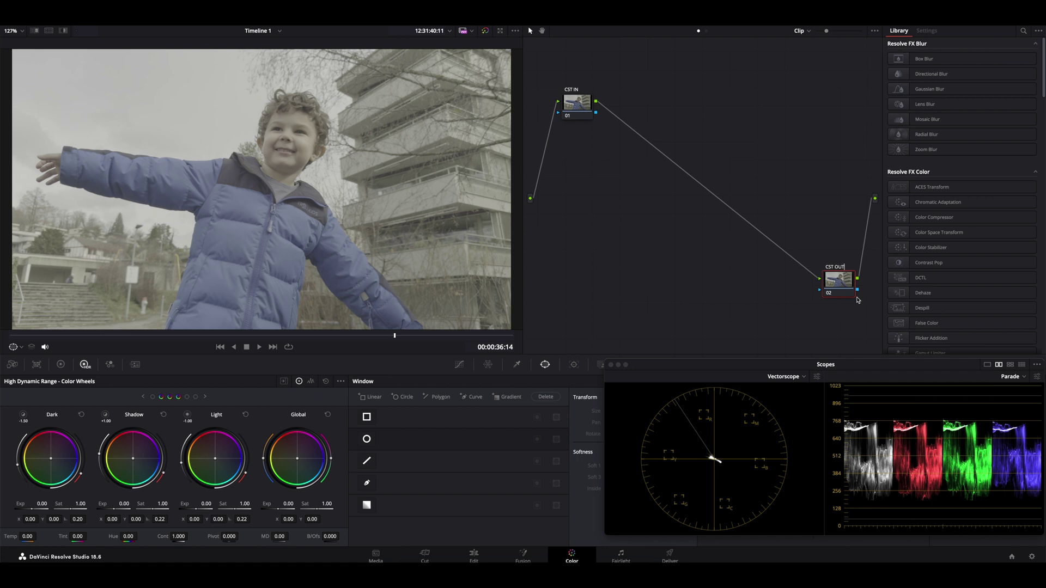
pyautogui.press('Return')
# Apply Color Space Transform to CST IN with Rec.2020 input colour space and Apple Log gamma
pyautogui.click(581, 107)
pyautogui.click(1022, 32)
pyautogui.write('COLOR')
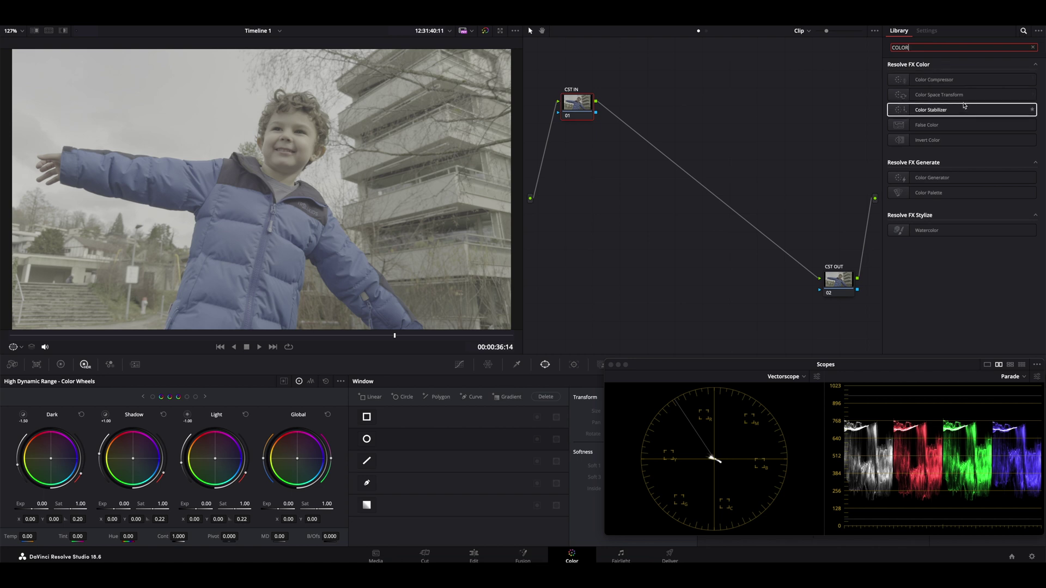
pyautogui.moveTo(948, 95); pyautogui.dragTo(573, 99)
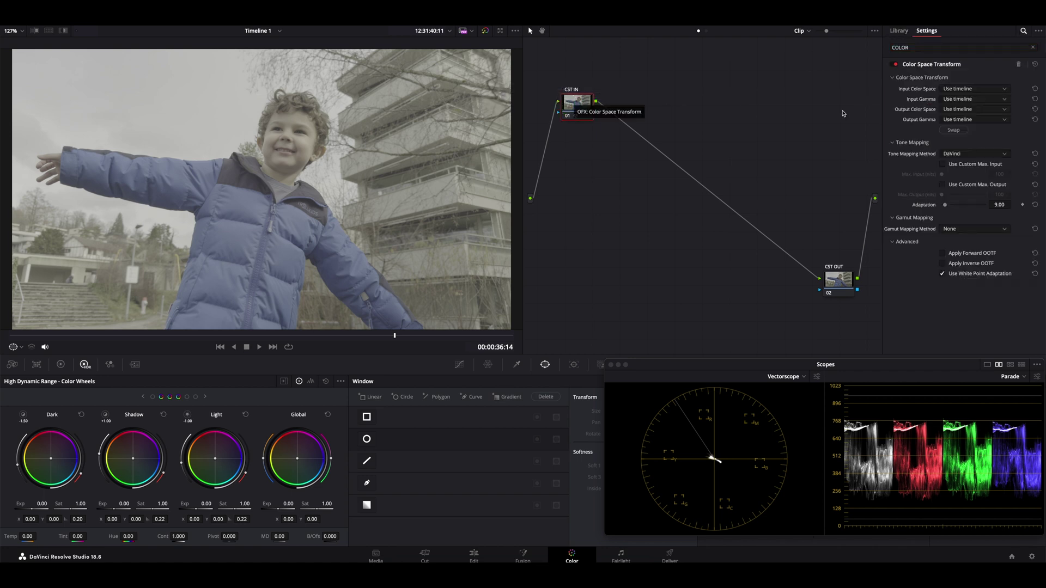
pyautogui.click(970, 89)
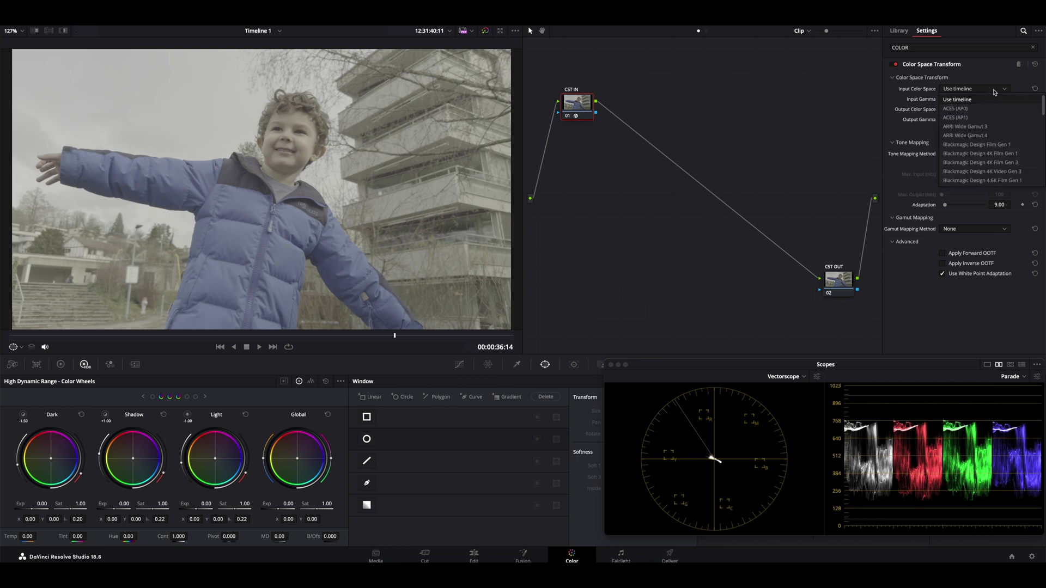
pyautogui.scroll(-3, 979, 128)
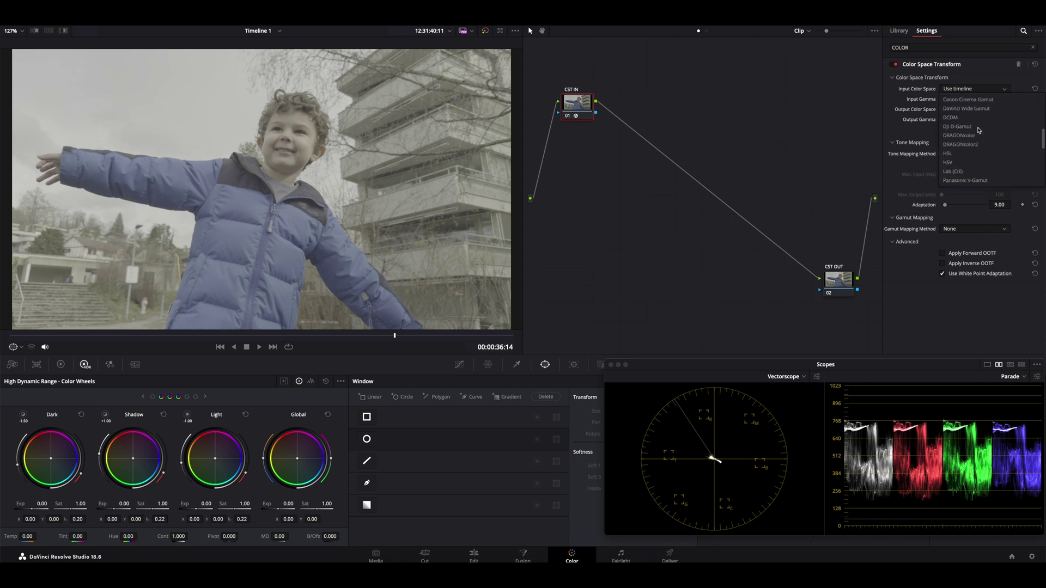
pyautogui.scroll(-3, 979, 131)
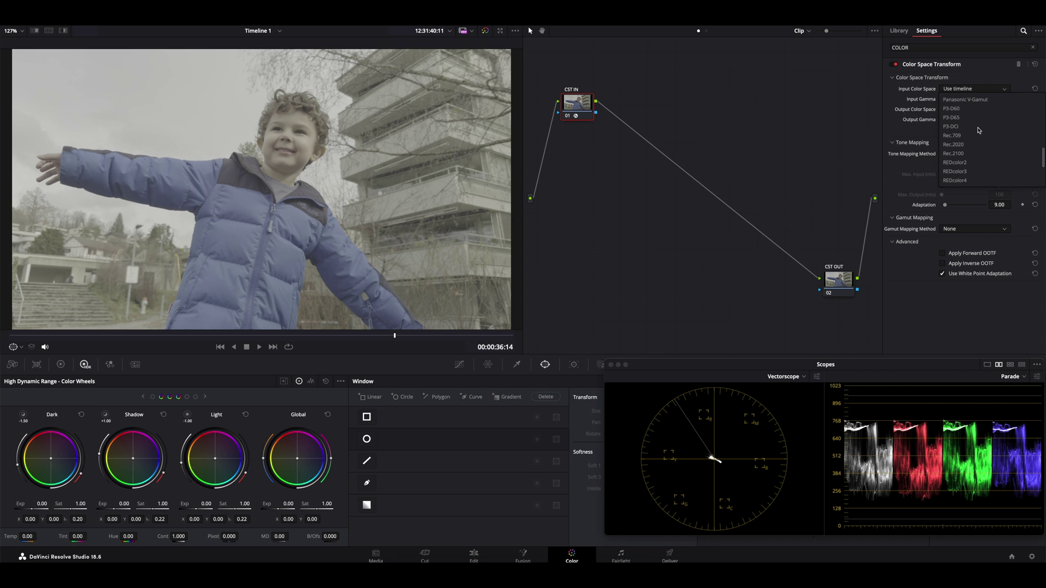
pyautogui.click(970, 146)
pyautogui.click(964, 102)
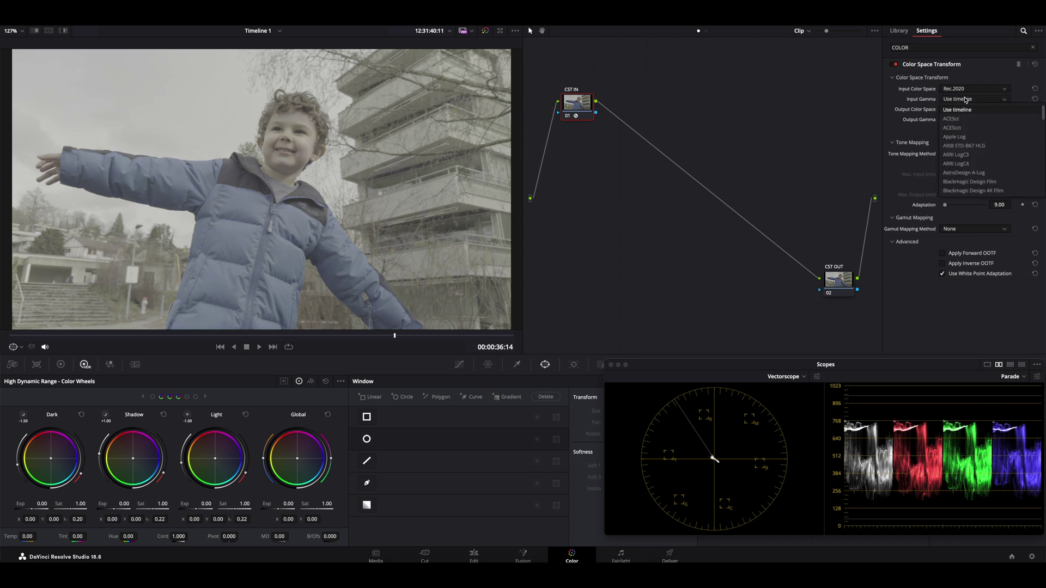
pyautogui.click(962, 138)
# Set the transform's output to DaVinci Wide Gamut with DaVinci Intermediate gamma
pyautogui.click(970, 109)
pyautogui.scroll(-3, 967, 152)
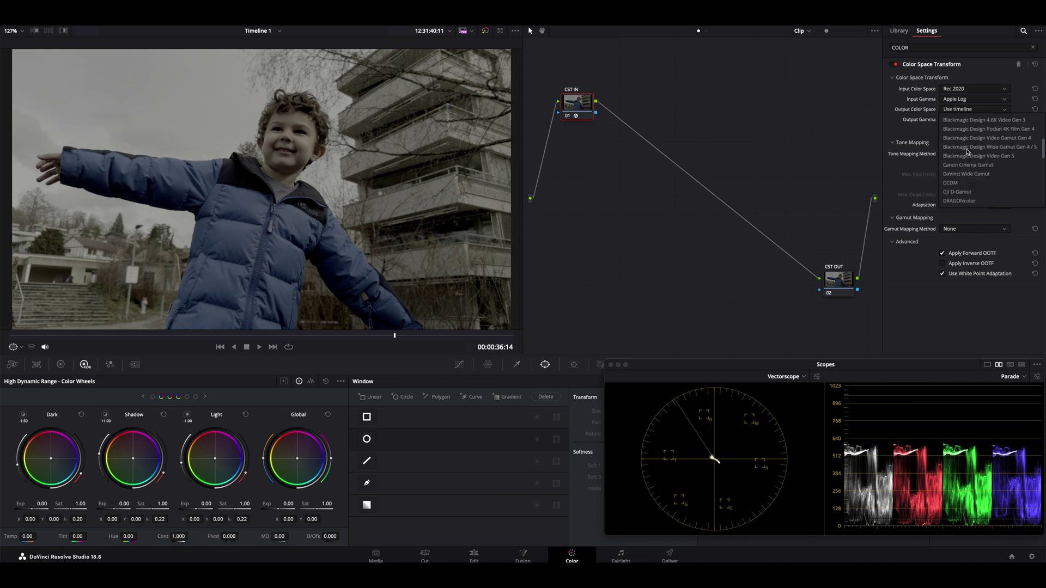
pyautogui.click(966, 174)
pyautogui.click(961, 121)
pyautogui.scroll(-5, 960, 158)
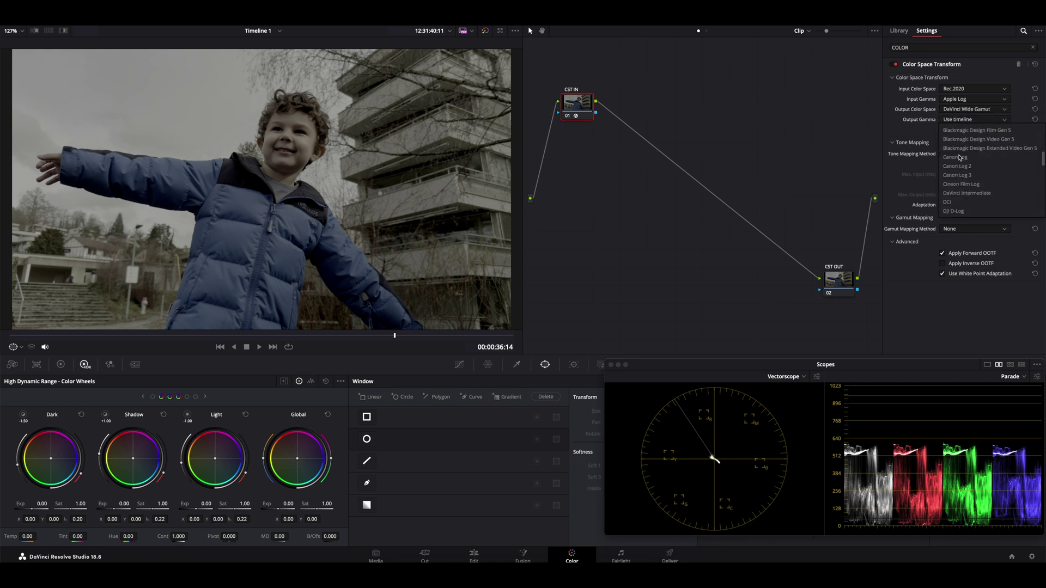
pyautogui.click(965, 192)
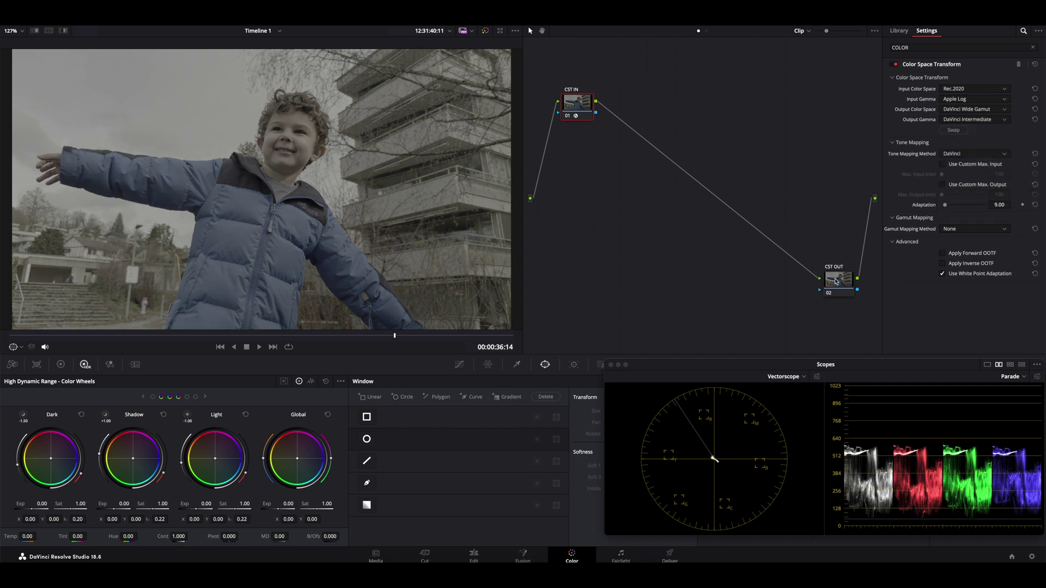
pyautogui.moveTo(836, 281); pyautogui.dragTo(837, 287)
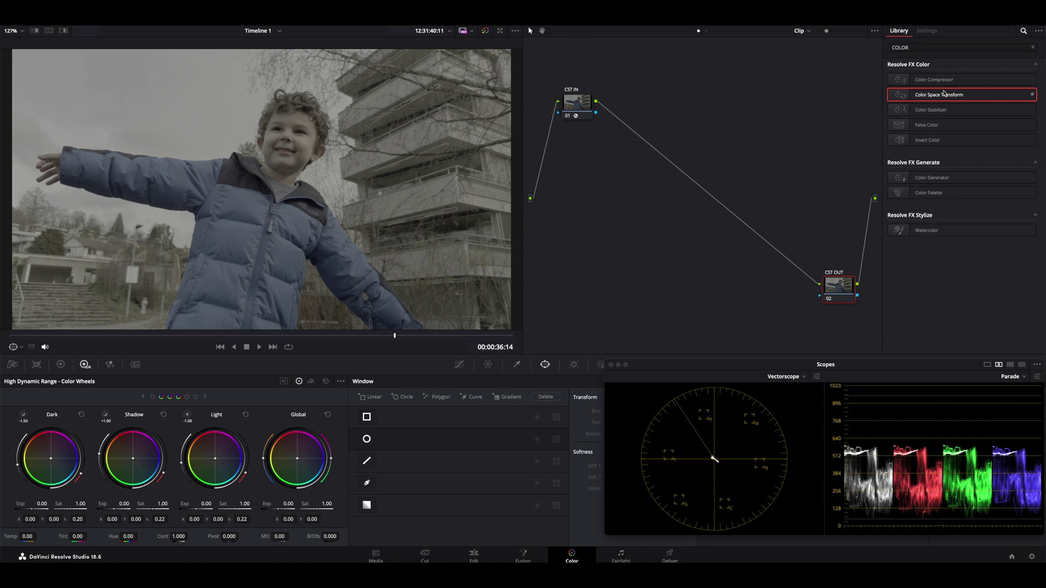
# Apply Color Space Transform to CST OUT with DaVinci Wide Gamut / DaVinci Intermediate input
pyautogui.moveTo(944, 93); pyautogui.dragTo(840, 289)
pyautogui.click(961, 89)
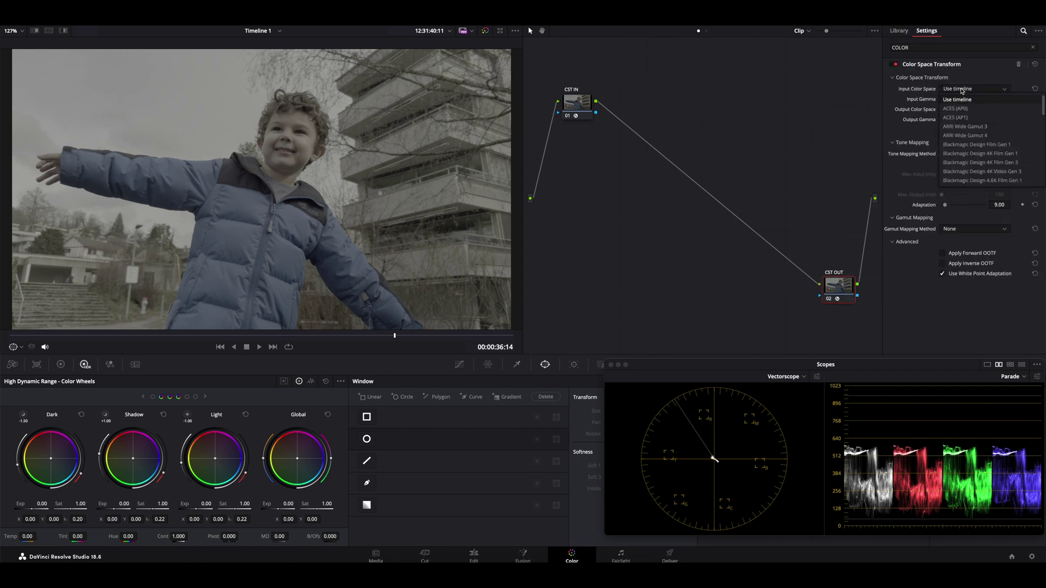
pyautogui.scroll(-3, 969, 164)
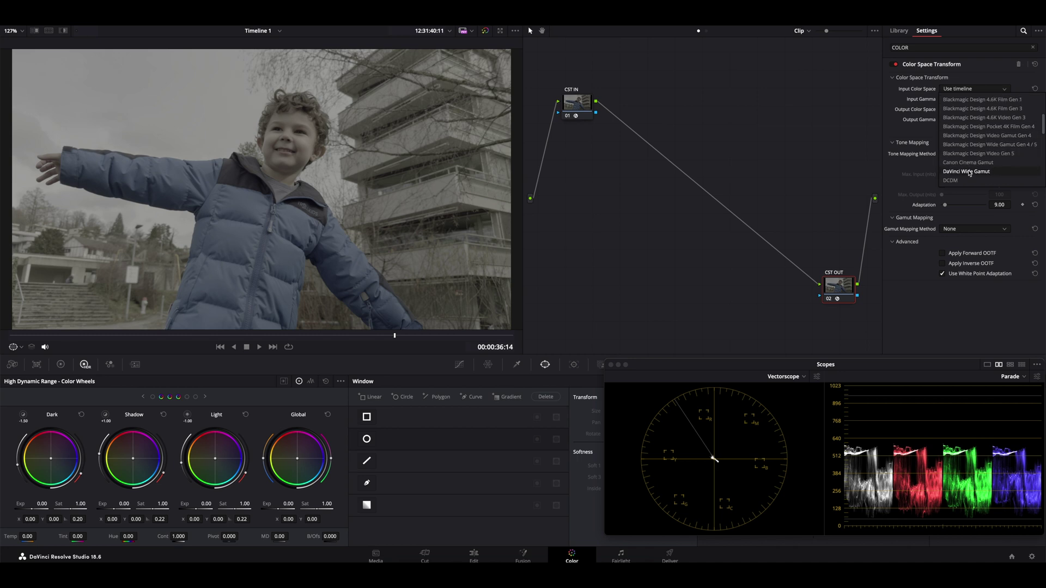
pyautogui.click(969, 172)
pyautogui.click(963, 99)
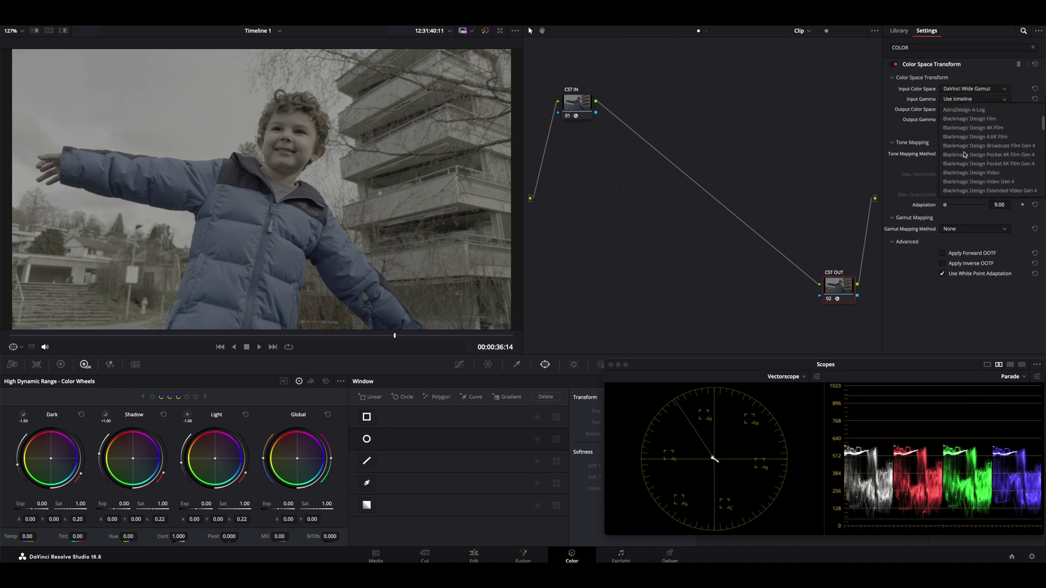
pyautogui.scroll(-4, 964, 155)
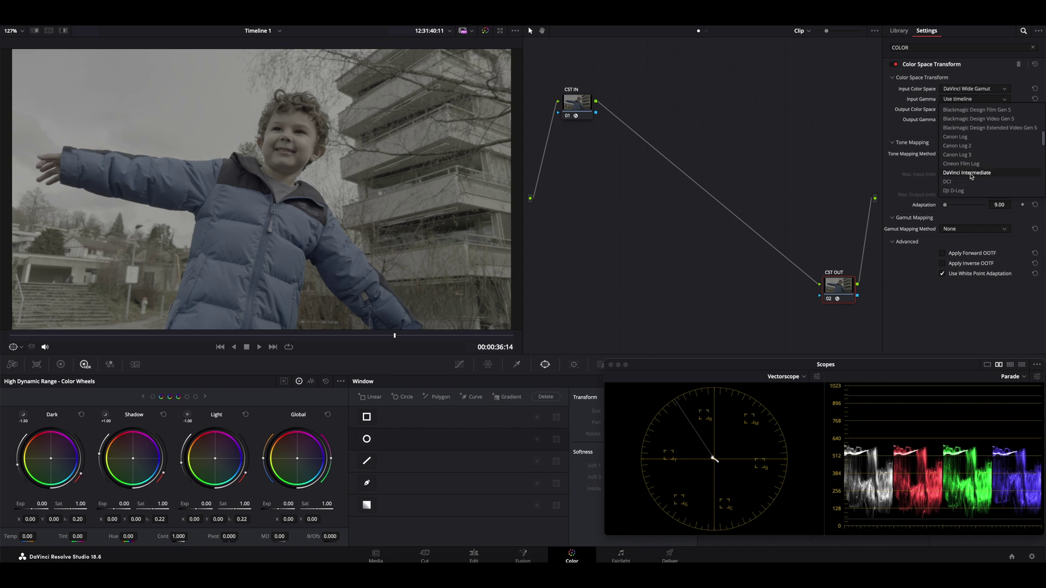
pyautogui.click(970, 173)
# Set its output to Rec.709 colour space with Rec.709-A gamma
pyautogui.click(963, 109)
pyautogui.scroll(-3, 962, 163)
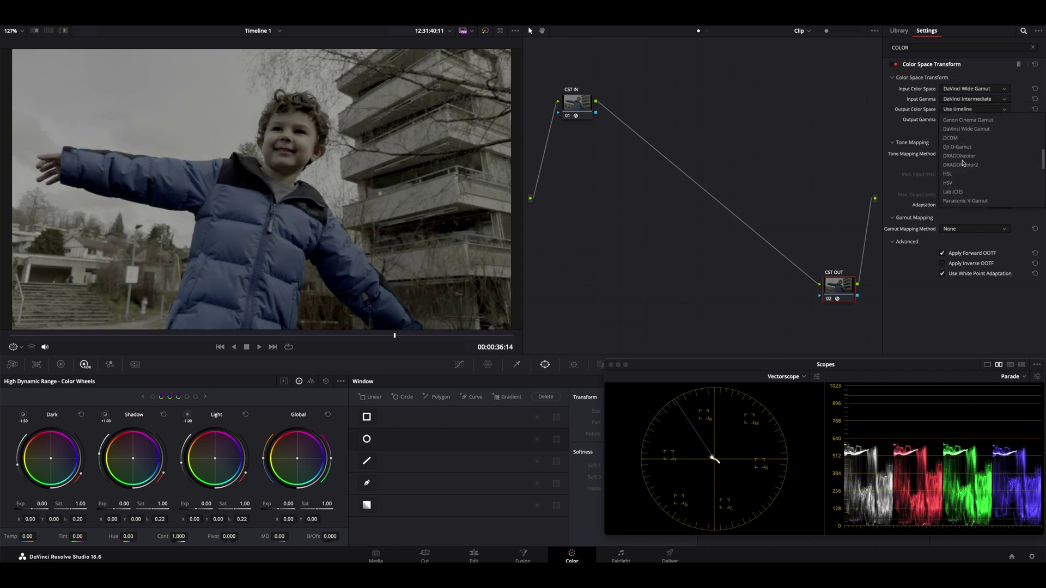
pyautogui.scroll(-3, 963, 162)
pyautogui.click(963, 164)
pyautogui.click(964, 119)
pyautogui.scroll(-5, 967, 165)
pyautogui.scroll(-5, 967, 165)
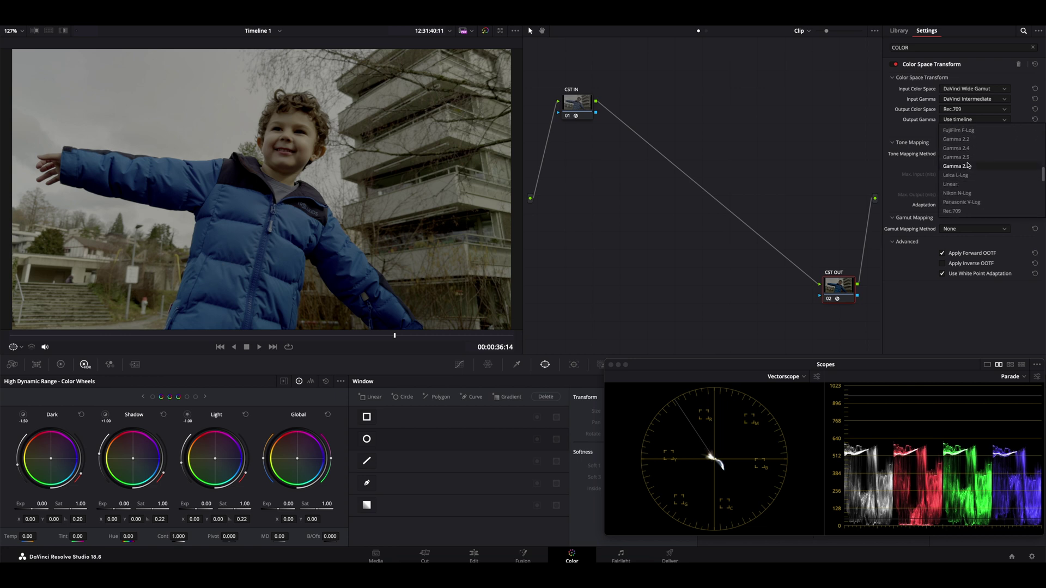
pyautogui.click(965, 184)
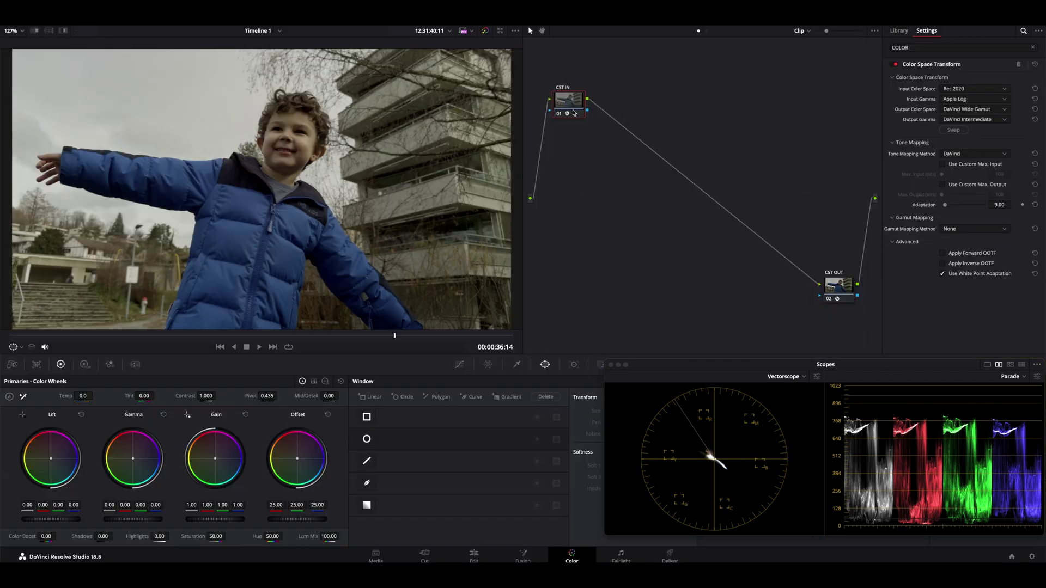
# Insert serial nodes between CST IN and CST OUT and rearrange them in the graph
pyautogui.hotkey('alt', 's')
pyautogui.hotkey('alt', 's')
pyautogui.hotkey('alt', 's')
pyautogui.hotkey('alt', 's')
pyautogui.hotkey('alt', 's')
pyautogui.hotkey('alt', 's')
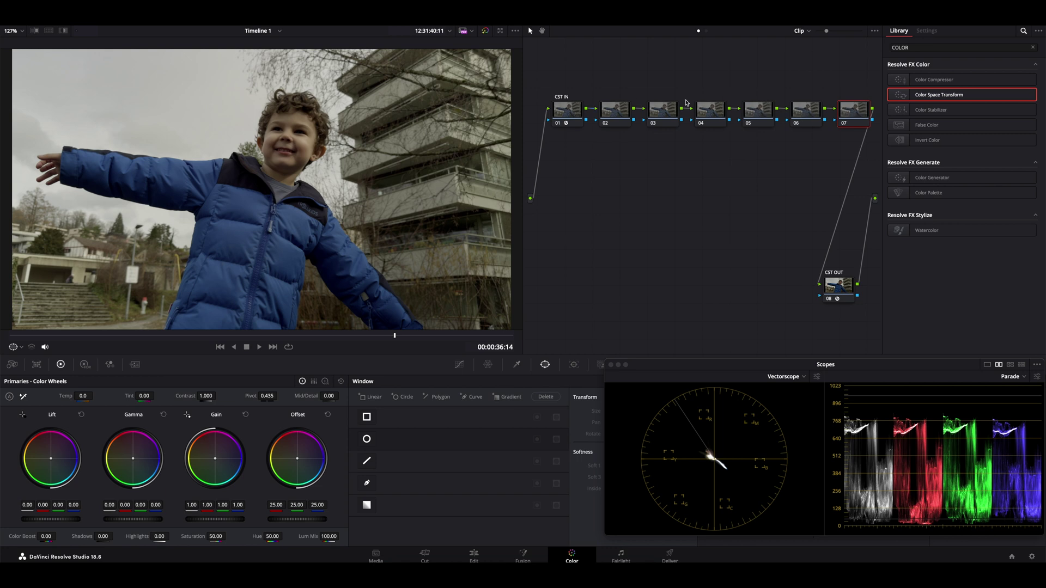
pyautogui.moveTo(858, 123); pyautogui.dragTo(778, 284)
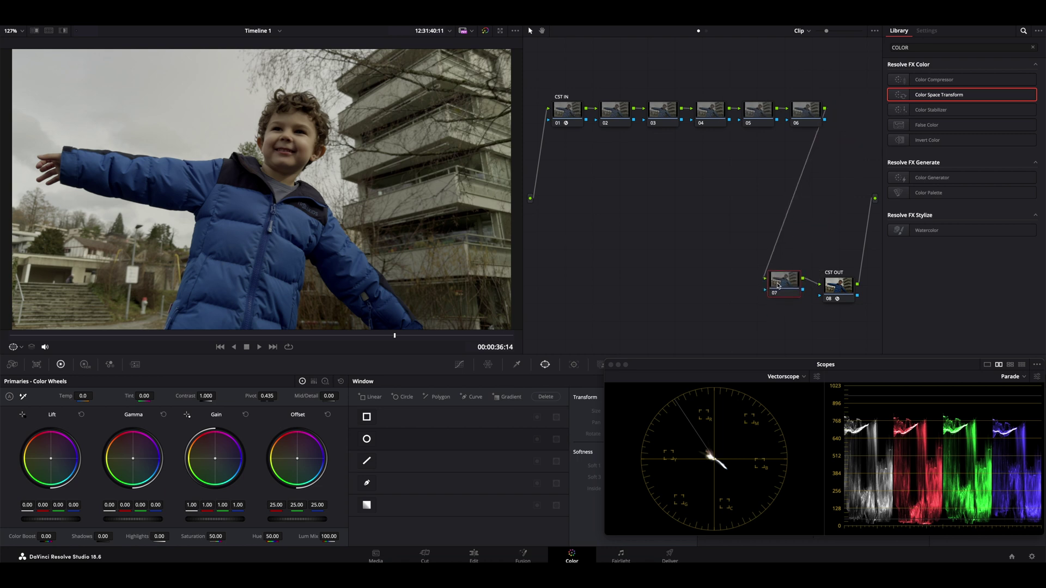
pyautogui.moveTo(847, 120); pyautogui.dragTo(685, 279)
pyautogui.moveTo(716, 87); pyautogui.dragTo(599, 131)
pyautogui.moveTo(675, 121); pyautogui.dragTo(702, 123)
# Label node 02 PRIMARIES and node 03 CONTRAST, then begin labelling node 04
pyautogui.click(767, 142)
pyautogui.rightClick(641, 116)
pyautogui.click(679, 132)
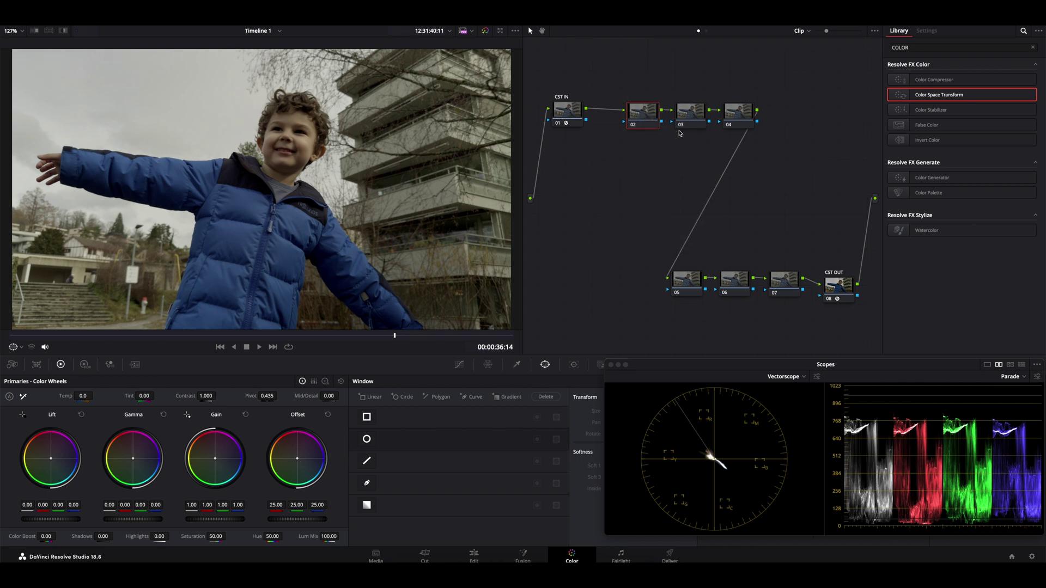
pyautogui.write('PRIMARIES')
pyautogui.press('Return')
pyautogui.rightClick(687, 126)
pyautogui.click(726, 136)
pyautogui.write('CONTRA')
pyautogui.press('Return')
pyautogui.rightClick(737, 113)
pyautogui.click(758, 129)
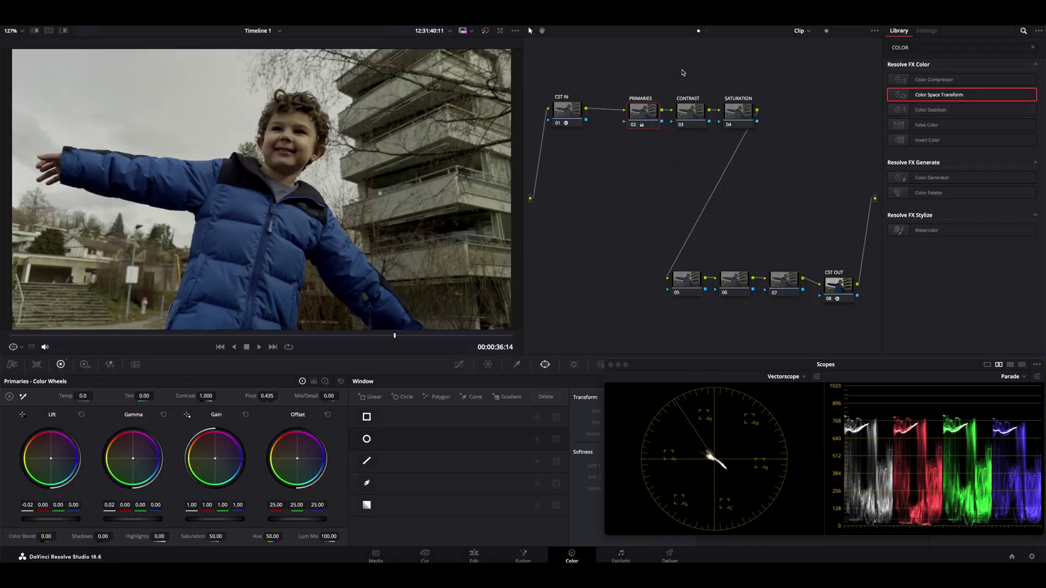
# Select the CONTRAST node to adjust it
pyautogui.click(688, 115)
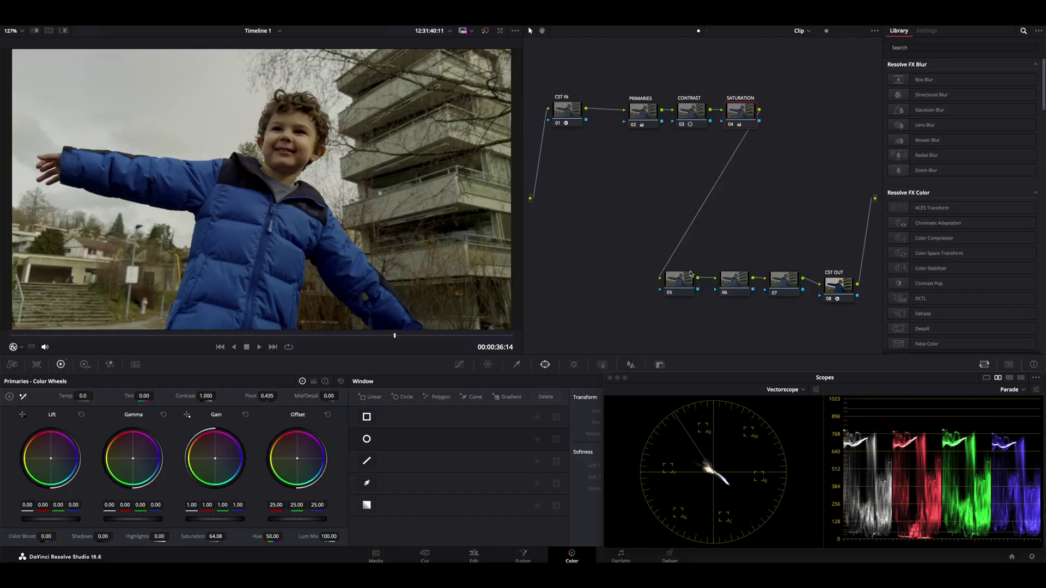
# Move node 05 up beside the main chain and label it DEHANCER
pyautogui.click(688, 278)
pyautogui.moveTo(688, 278); pyautogui.dragTo(717, 195)
pyautogui.rightClick(717, 195)
pyautogui.press('Escape')
pyautogui.write('DEHANCER')
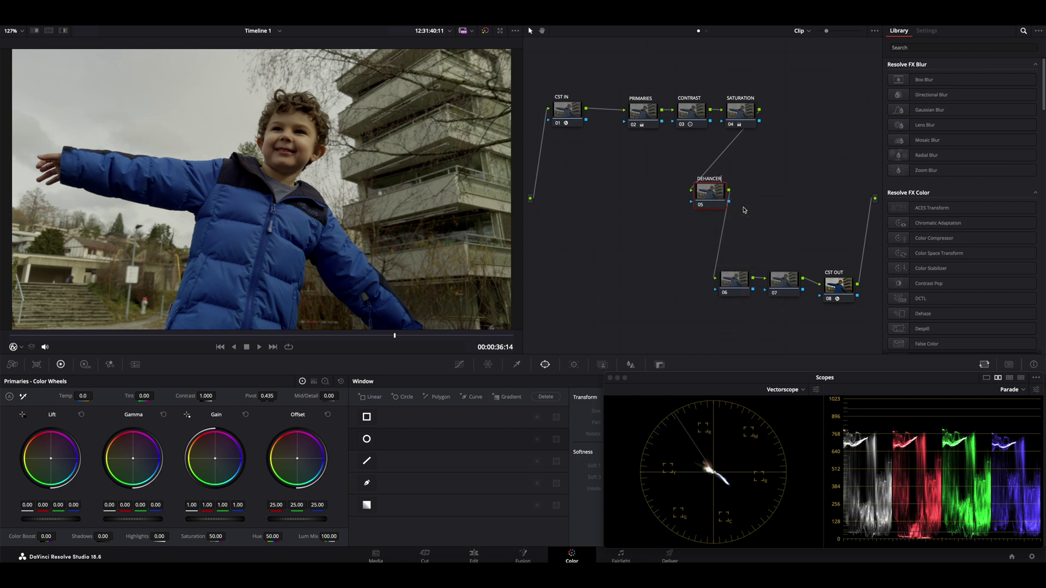
# Apply Dehancer Pro 7.1.0 from the Effects Library to the DEHANCER node
pyautogui.click(913, 48)
pyautogui.write('DEHANCER')
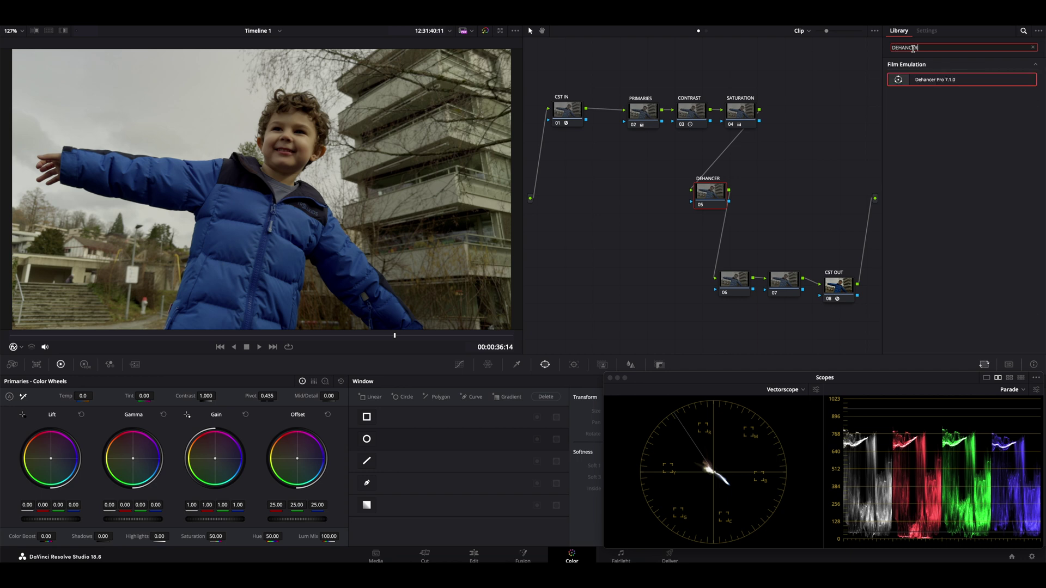
pyautogui.moveTo(920, 76); pyautogui.dragTo(706, 193)
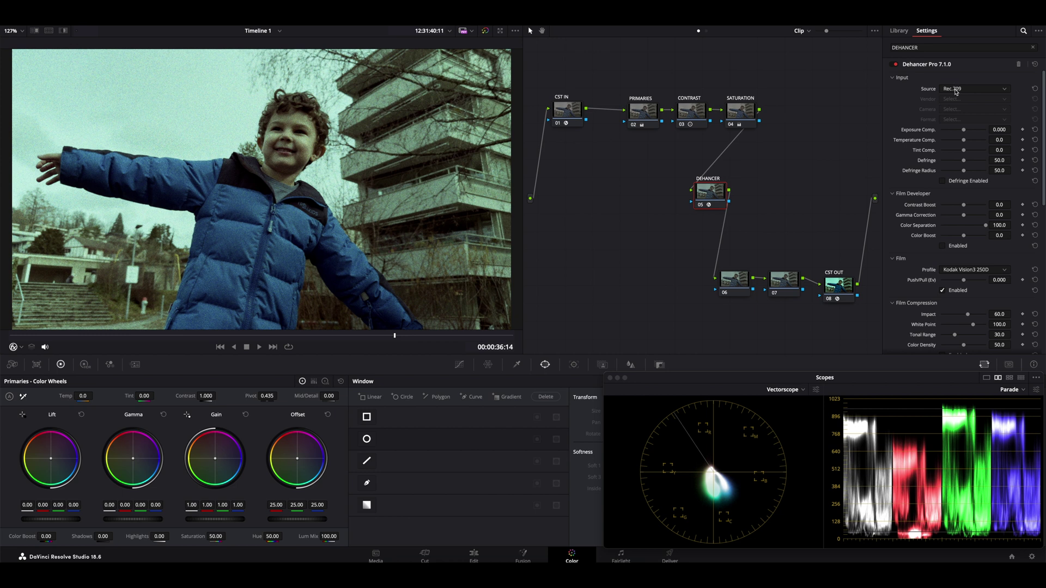
# Set Dehancer's input source to DVR WG/Intermediate
pyautogui.click(892, 77)
pyautogui.click(893, 77)
pyautogui.keyDown('alt'); pyautogui.click(893, 78); pyautogui.keyUp('alt')
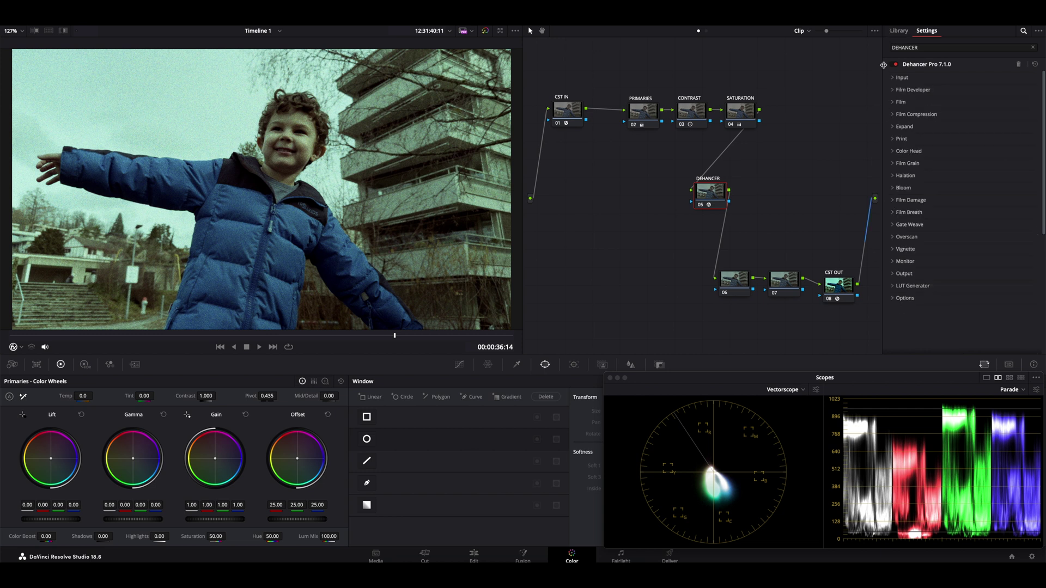
pyautogui.click(896, 79)
pyautogui.click(964, 88)
pyautogui.click(969, 145)
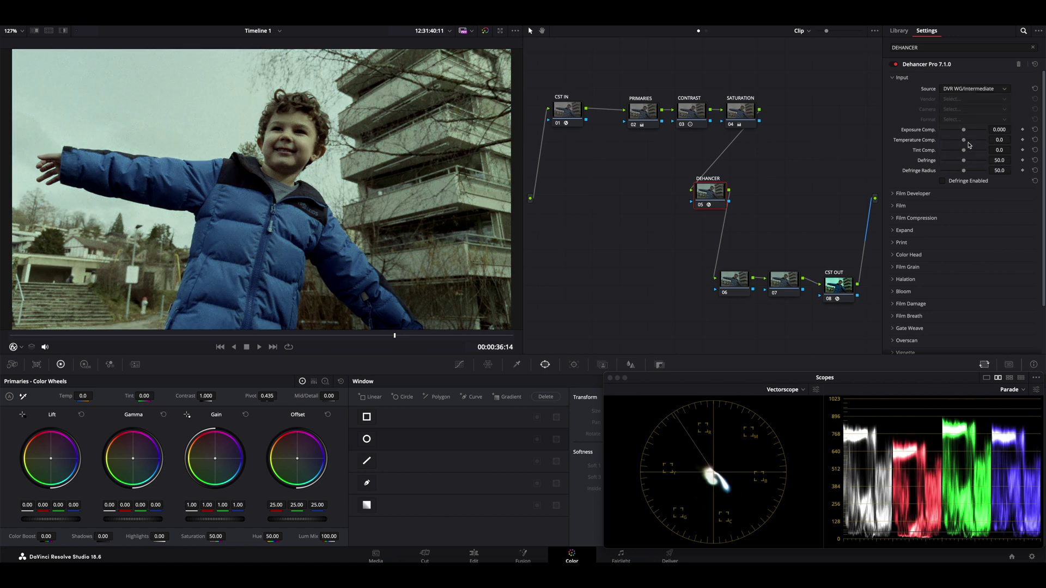
# Enable film grain and raise Tint Comp. to 4.6 to cancel the green cast
pyautogui.click(907, 267)
pyautogui.click(943, 299)
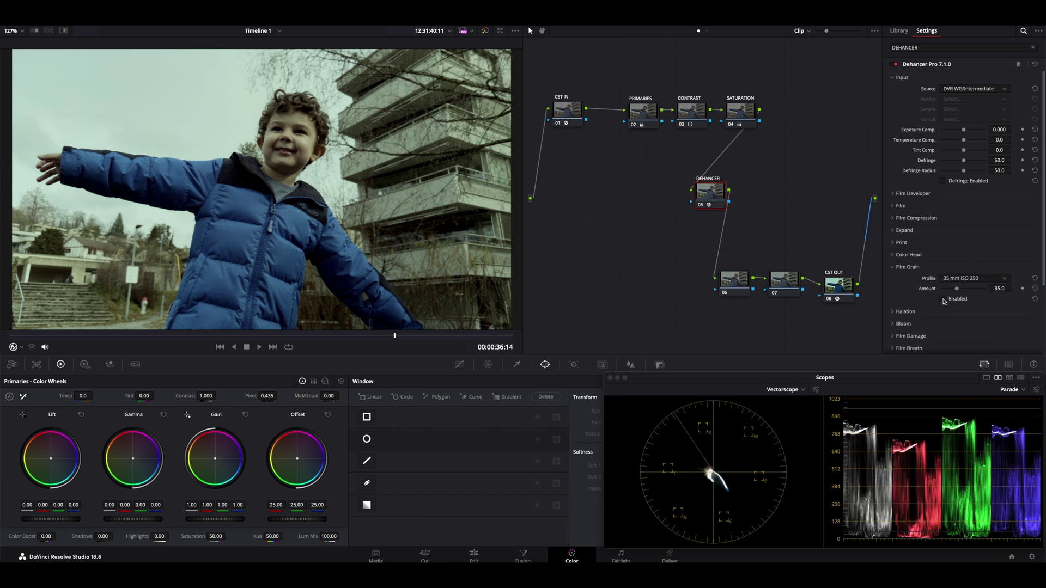
pyautogui.click(894, 268)
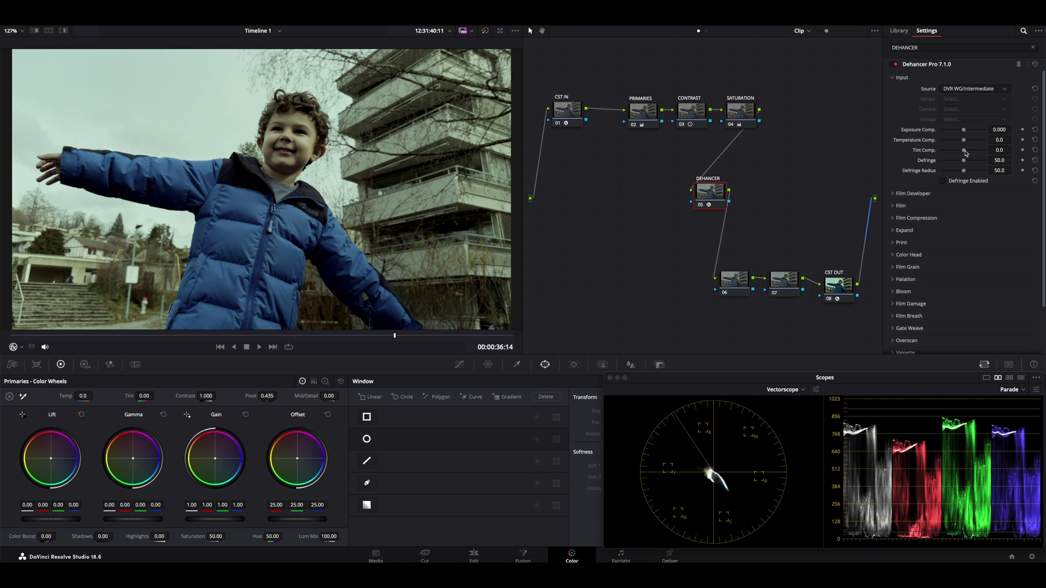
pyautogui.moveTo(965, 153); pyautogui.dragTo(964, 153)
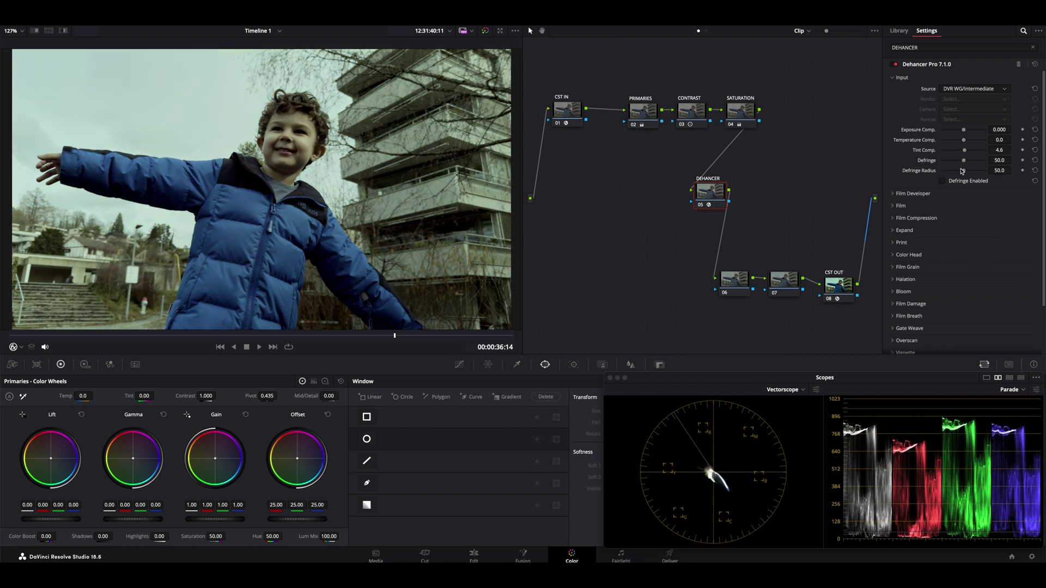
pyautogui.click(894, 79)
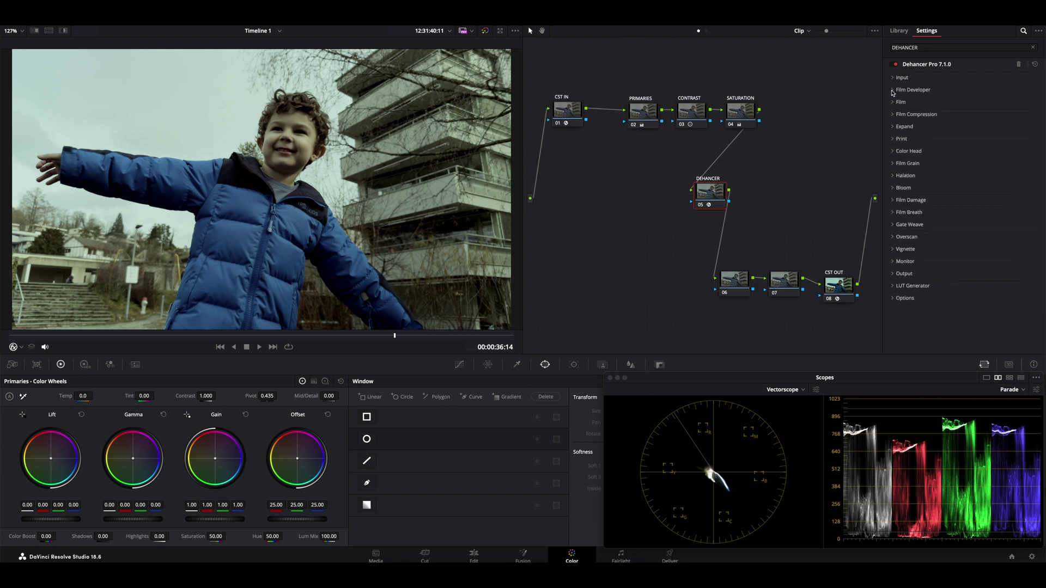
# Choose the Kodak Vision3 50D film profile with Push/Pull at 0.166
pyautogui.click(892, 103)
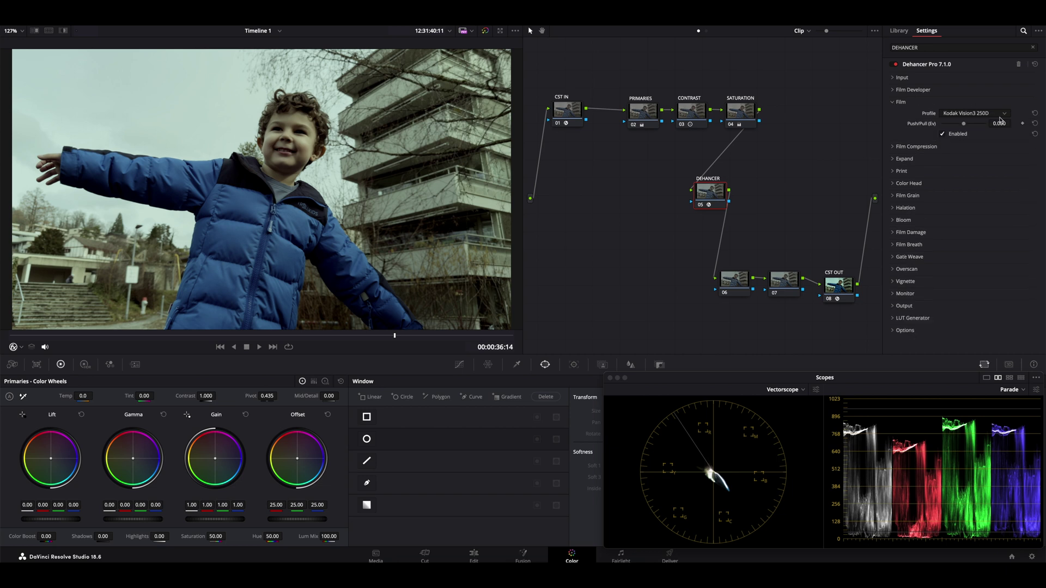
pyautogui.click(1005, 114)
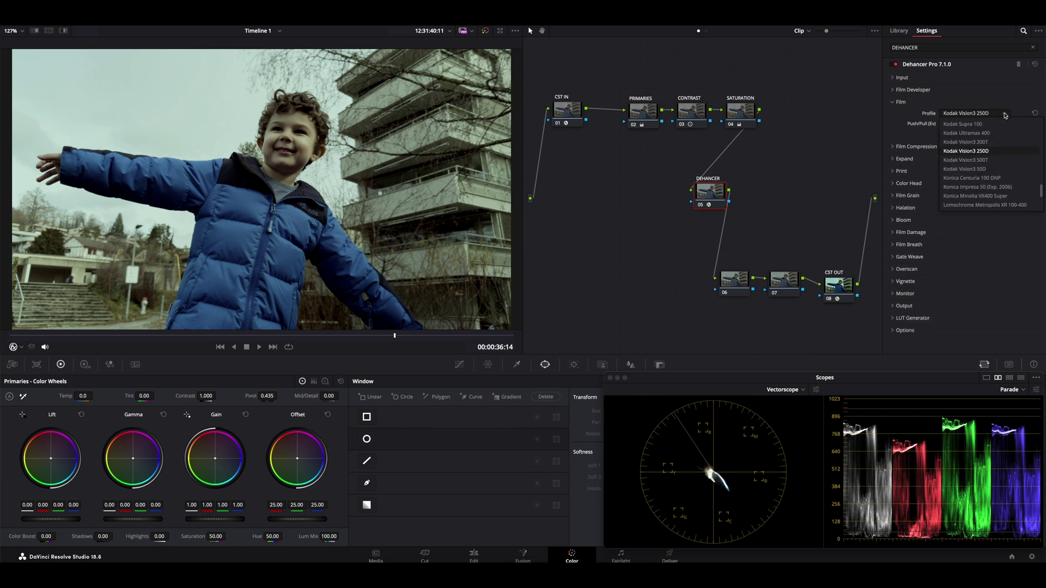
pyautogui.click(980, 169)
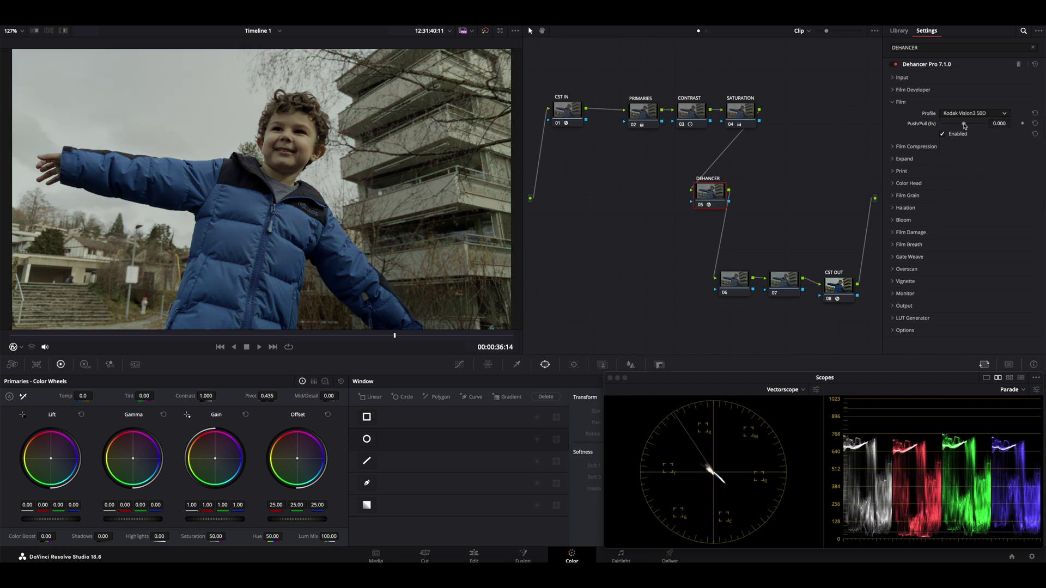
pyautogui.moveTo(964, 126); pyautogui.dragTo(965, 127)
# Set the print profile to Kodak 2383 with Target White -0.788 and Color Density 45.0
pyautogui.click(893, 172)
pyautogui.click(963, 183)
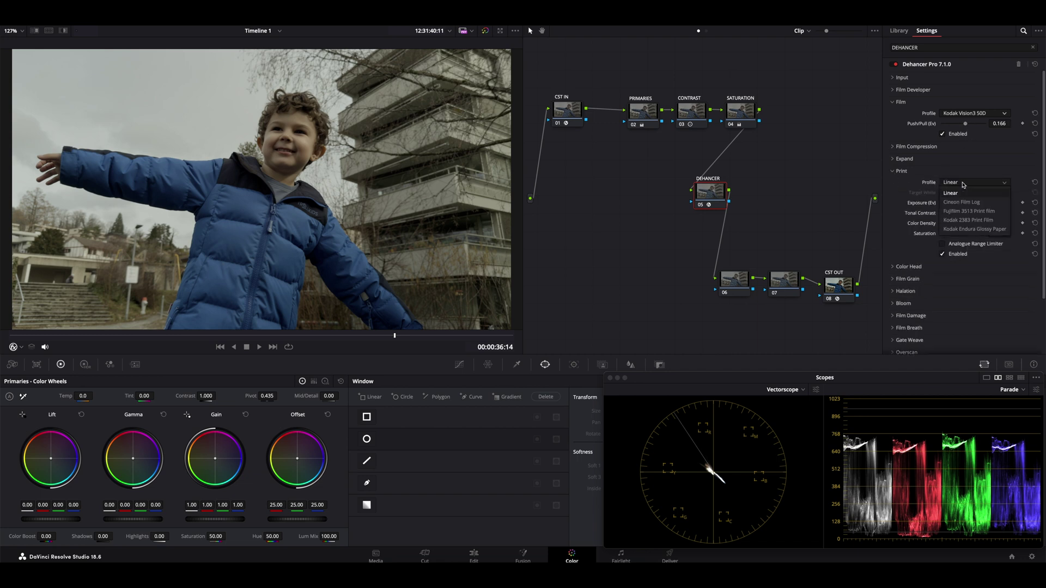
pyautogui.click(972, 221)
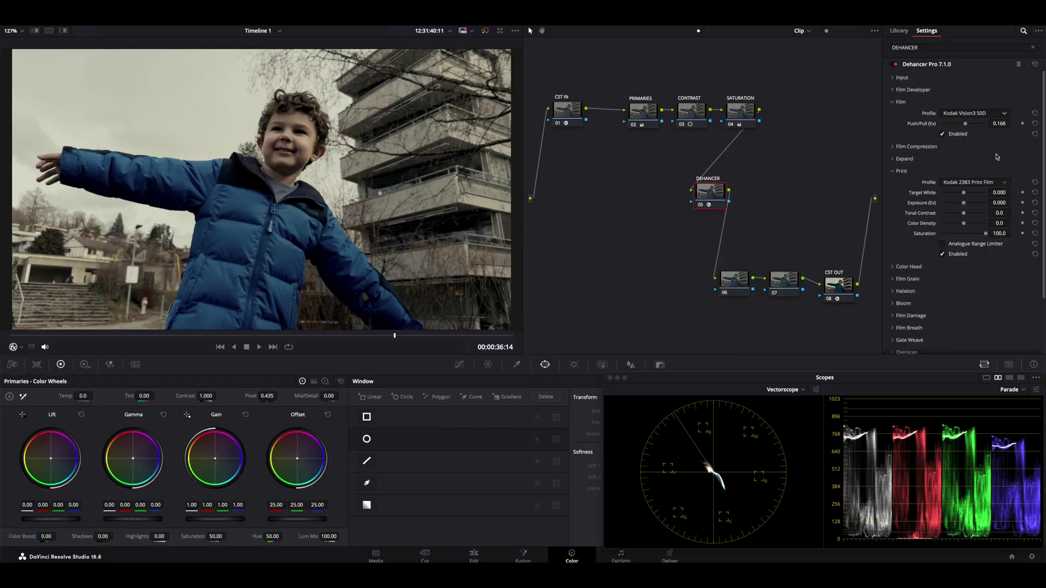
pyautogui.moveTo(964, 194); pyautogui.dragTo(955, 196)
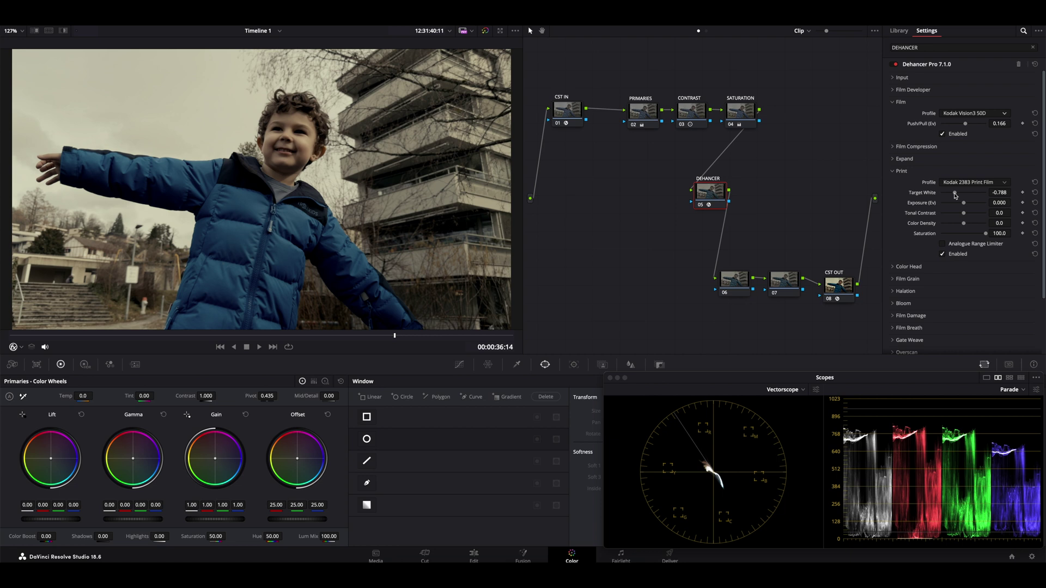
pyautogui.moveTo(964, 224); pyautogui.dragTo(973, 223)
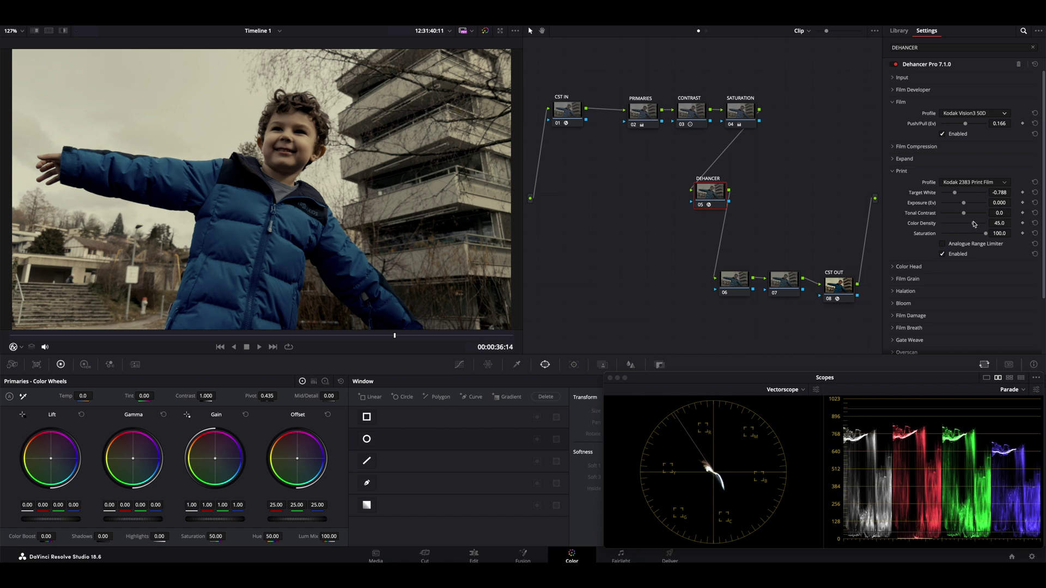
# Enable Dehancer's Film Developer with Contrast Boost at -10.1 and Color Boost raised
pyautogui.click(893, 172)
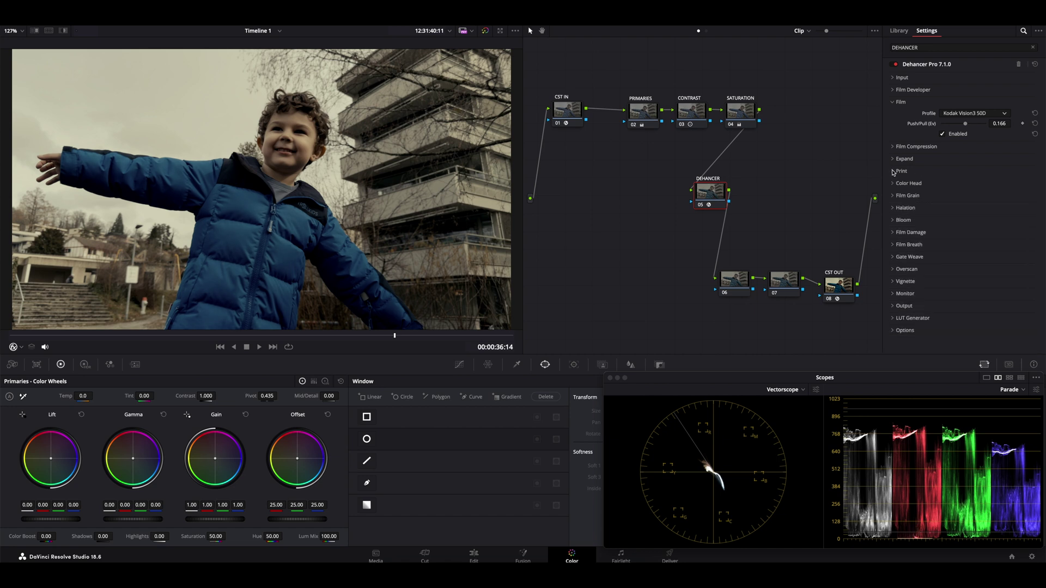
pyautogui.click(893, 103)
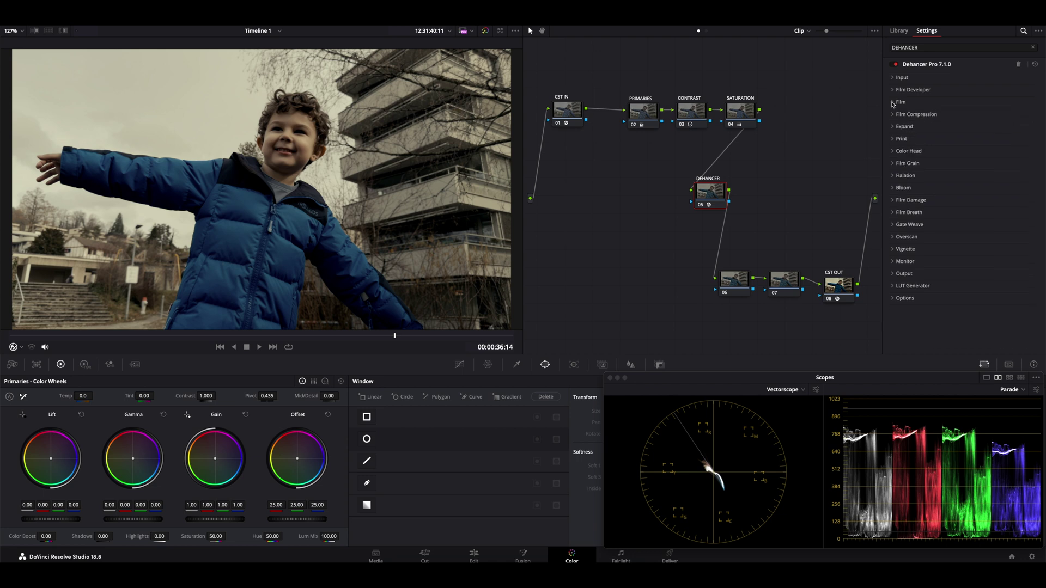
pyautogui.click(893, 91)
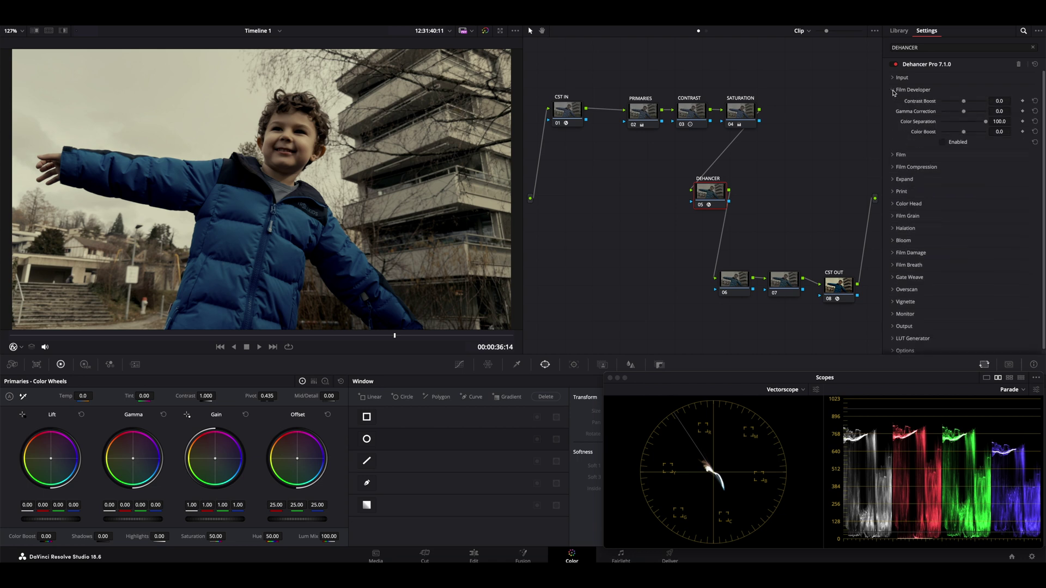
pyautogui.click(944, 144)
pyautogui.moveTo(963, 101); pyautogui.dragTo(961, 104)
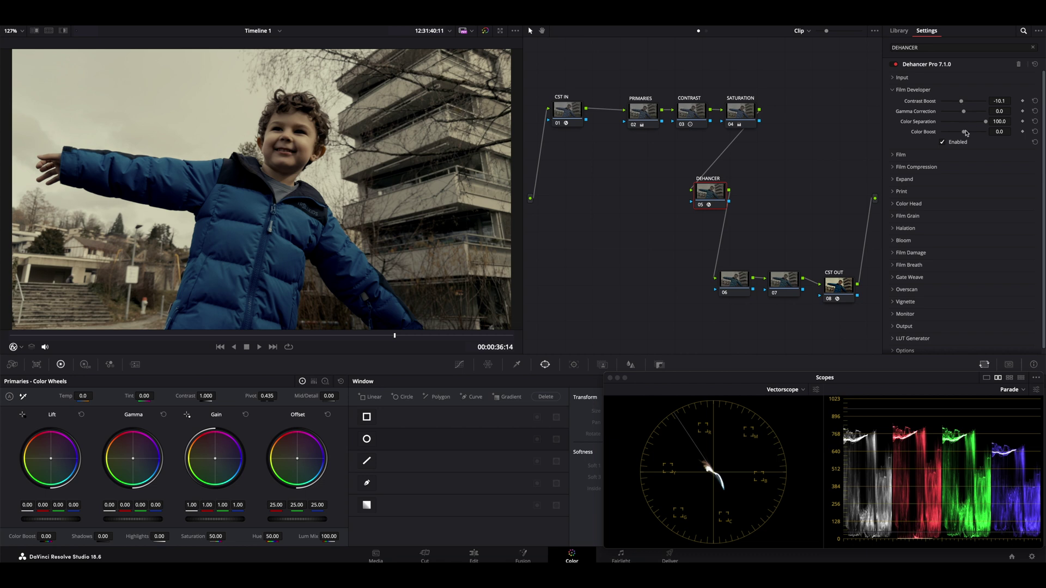
pyautogui.moveTo(963, 133); pyautogui.dragTo(966, 134)
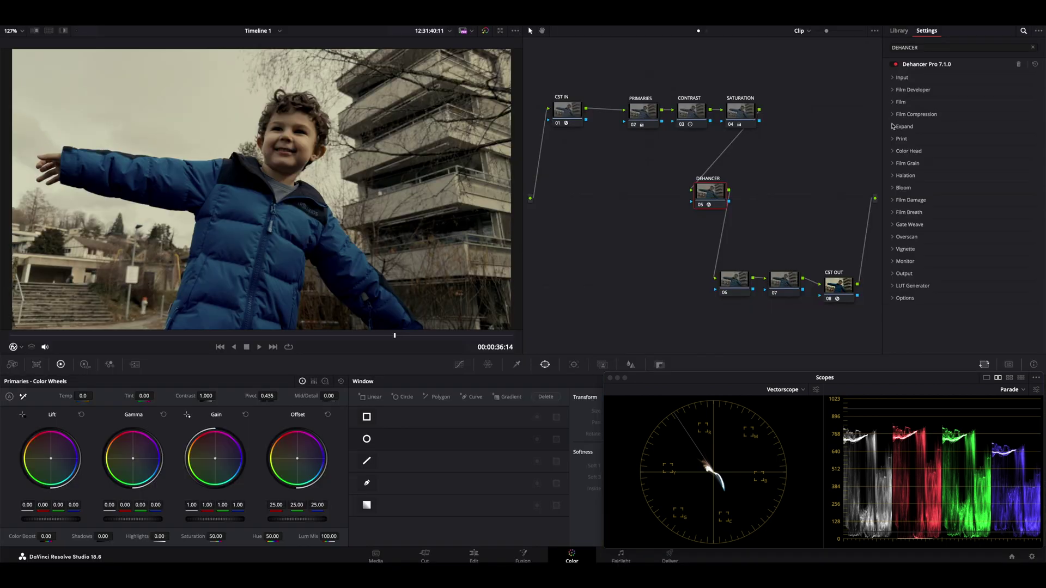
# Enable Color Head with Midtones Tone at 2.8 and Yellow-Blue at 2.3
pyautogui.click(894, 152)
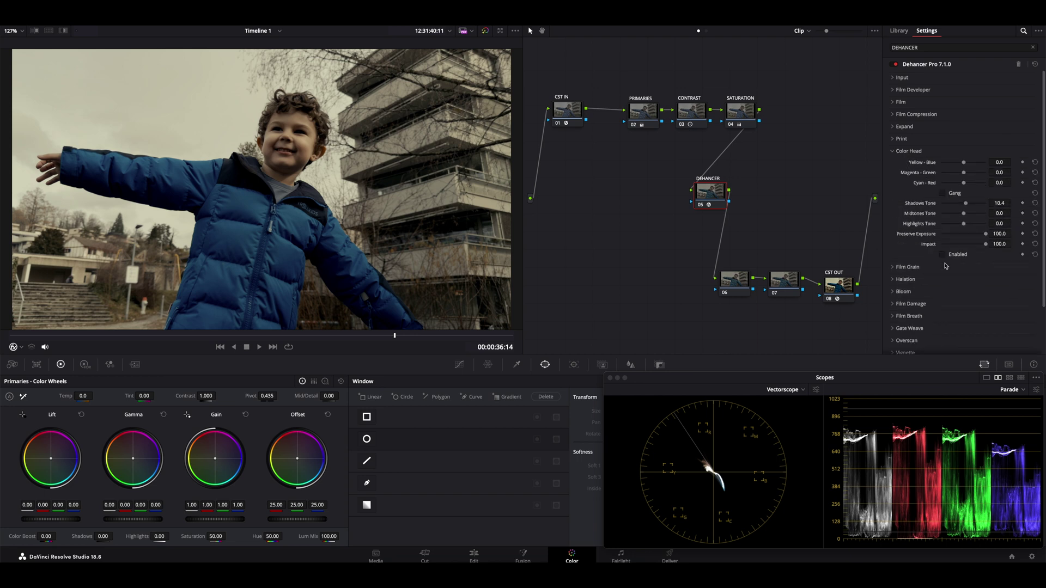
pyautogui.click(941, 254)
pyautogui.moveTo(966, 217); pyautogui.dragTo(966, 217)
pyautogui.moveTo(964, 164); pyautogui.dragTo(964, 164)
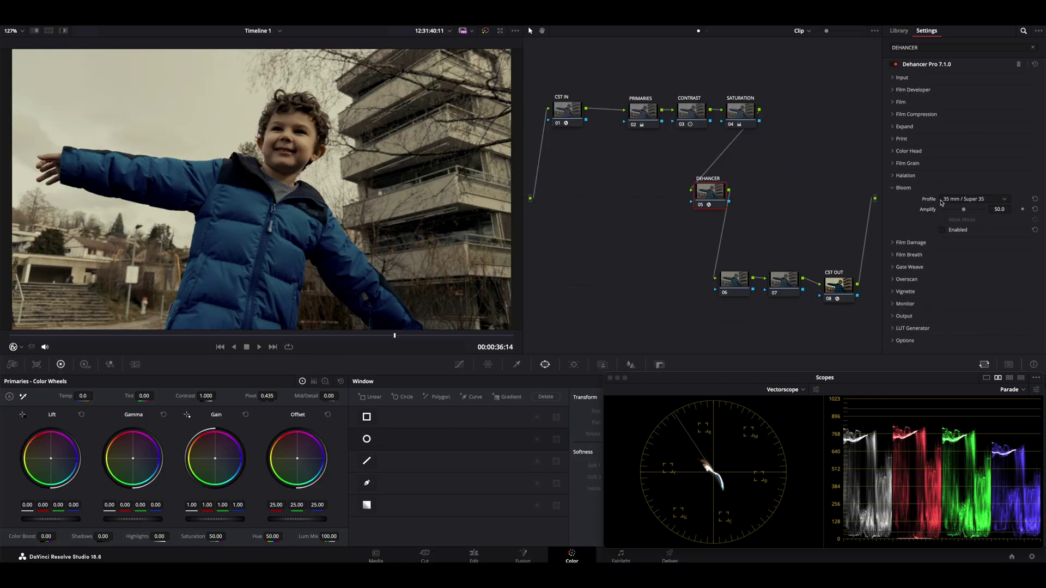
# Enable Dehancer's Bloom, keeping the 35 mm / Super 35 profile at Amplify 50.0
pyautogui.click(943, 230)
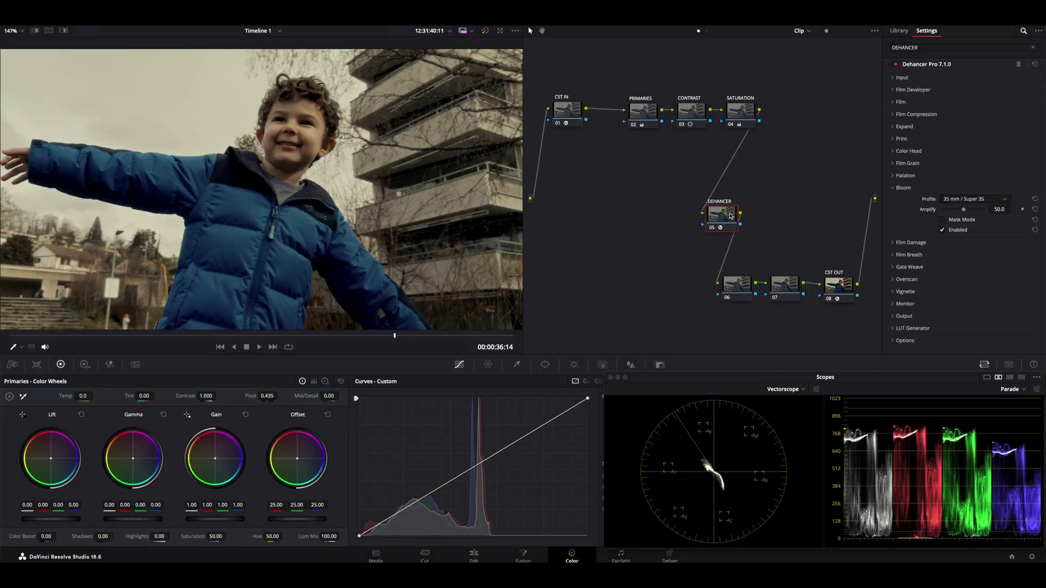
# Label node 06 SHARPNESS
pyautogui.moveTo(728, 216); pyautogui.dragTo(722, 201)
pyautogui.click(734, 288)
pyautogui.rightClick(734, 288)
pyautogui.click(748, 302)
pyautogui.write('SHARP')
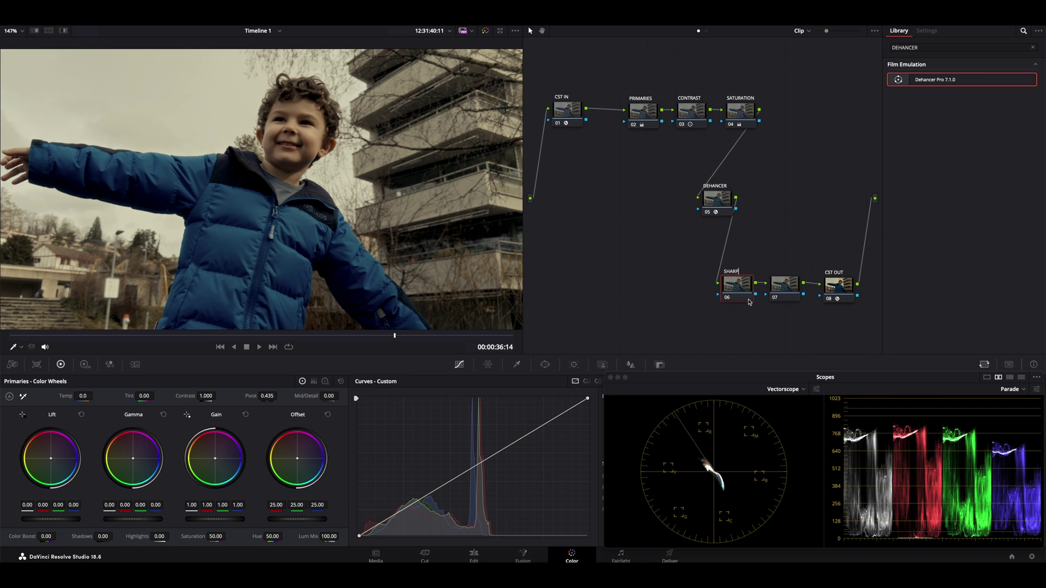
pyautogui.write('NESS')
pyautogui.press('Return')
# Lower the Blur - Sharpen Radius to 0.47 on all channels
pyautogui.click(630, 364)
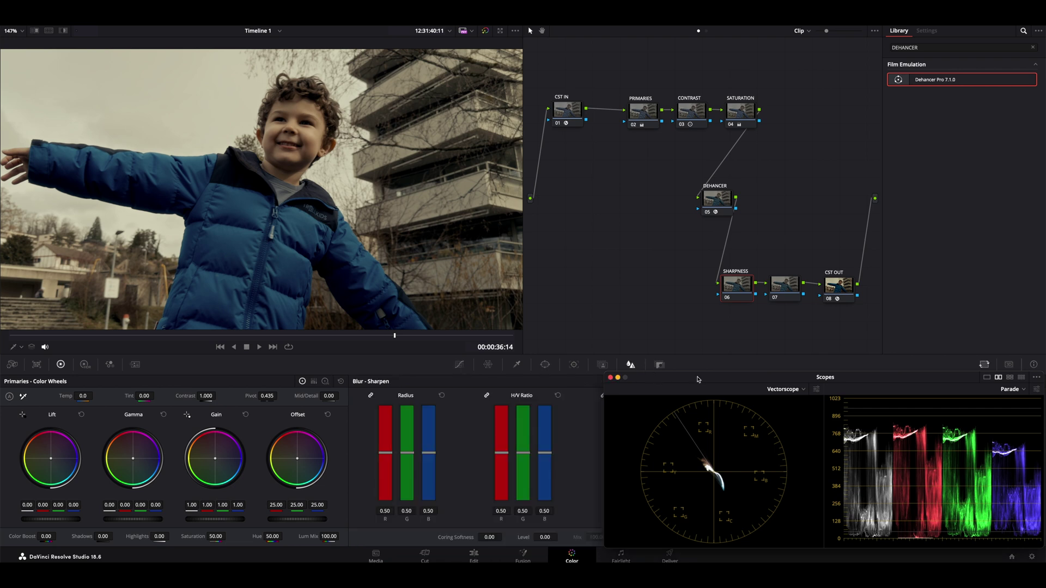
pyautogui.moveTo(660, 380); pyautogui.dragTo(755, 378)
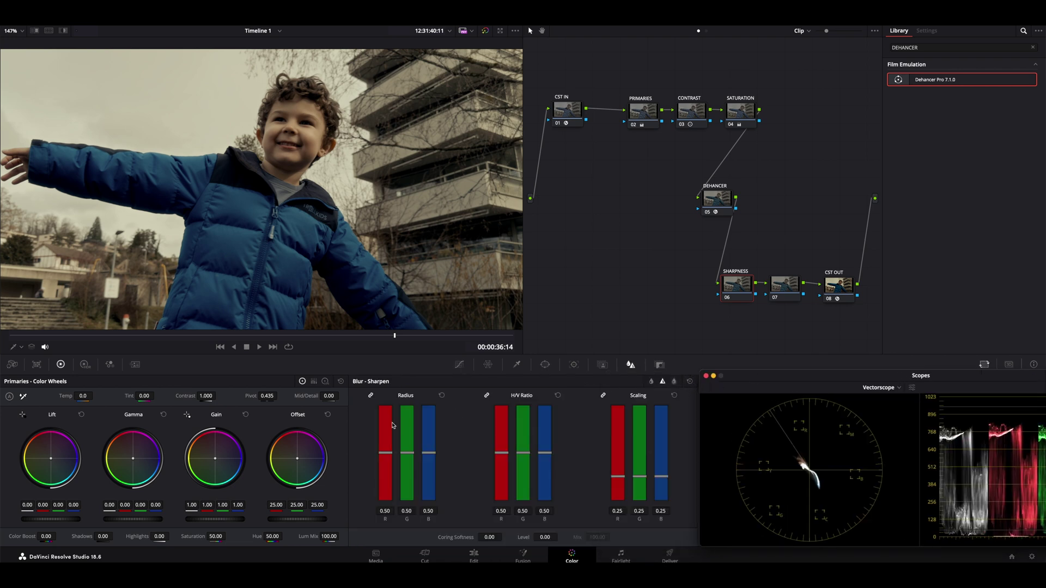
pyautogui.moveTo(386, 453); pyautogui.dragTo(387, 458)
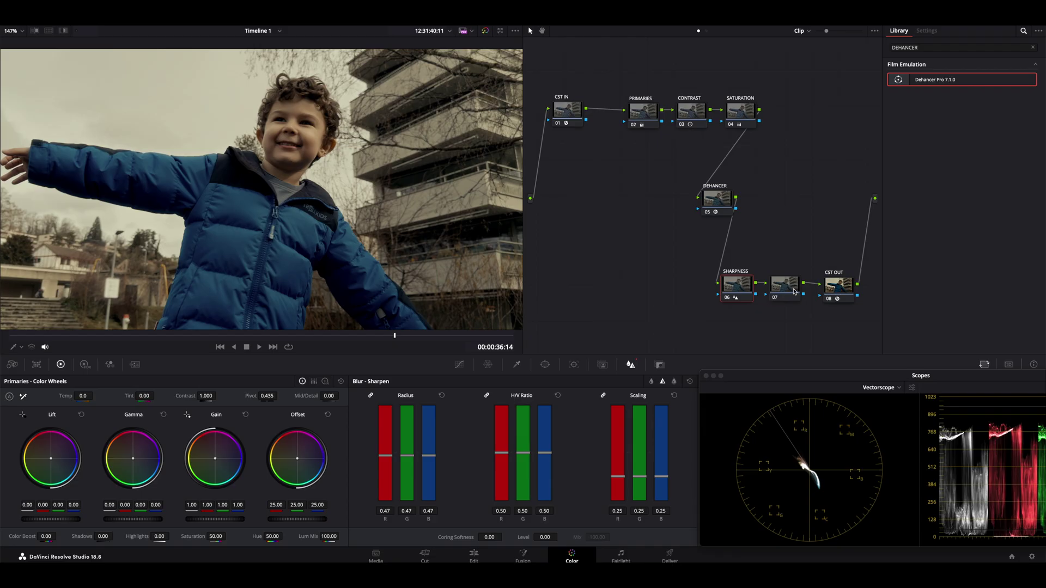
# Label node 07 WINDOWS
pyautogui.click(788, 289)
pyautogui.rightClick(788, 288)
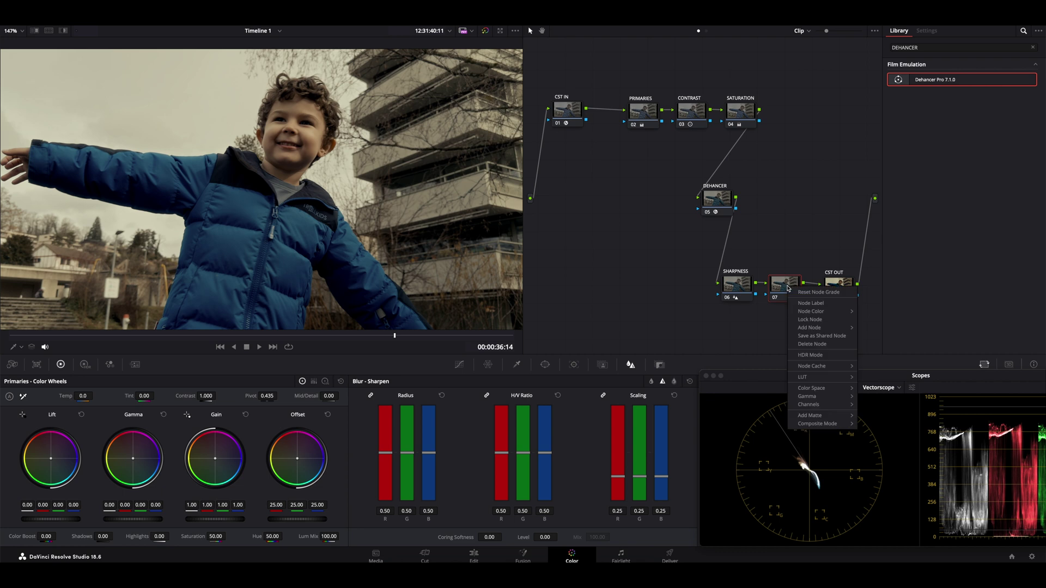
pyautogui.click(813, 306)
pyautogui.write('WINDOWS')
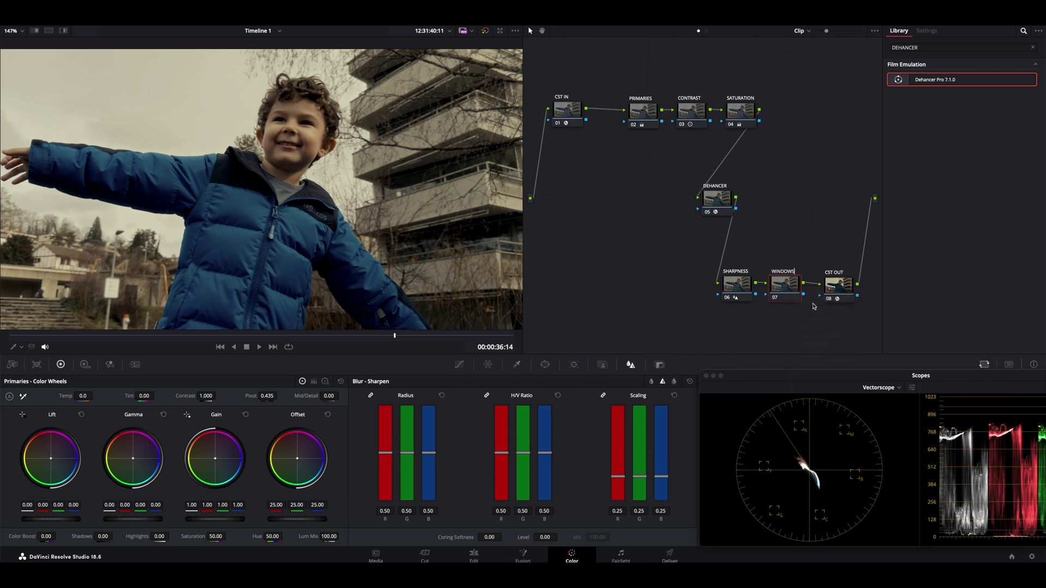
pyautogui.press('Return')
# Add a Gradient window to node 07 and move it up over the sky
pyautogui.click(545, 365)
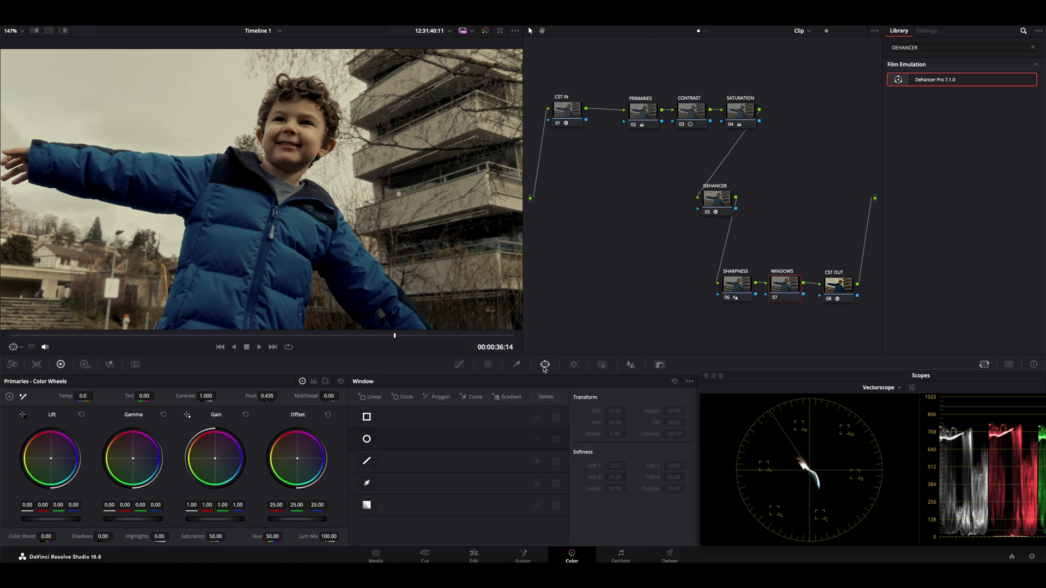
pyautogui.click(366, 504)
pyautogui.scroll(-3, 324, 189)
pyautogui.moveTo(262, 191); pyautogui.dragTo(153, 63)
# Tilt the gradient, soften it to 4.52, and shift it slightly left while checking the mask
pyautogui.scroll(-3, 165, 108)
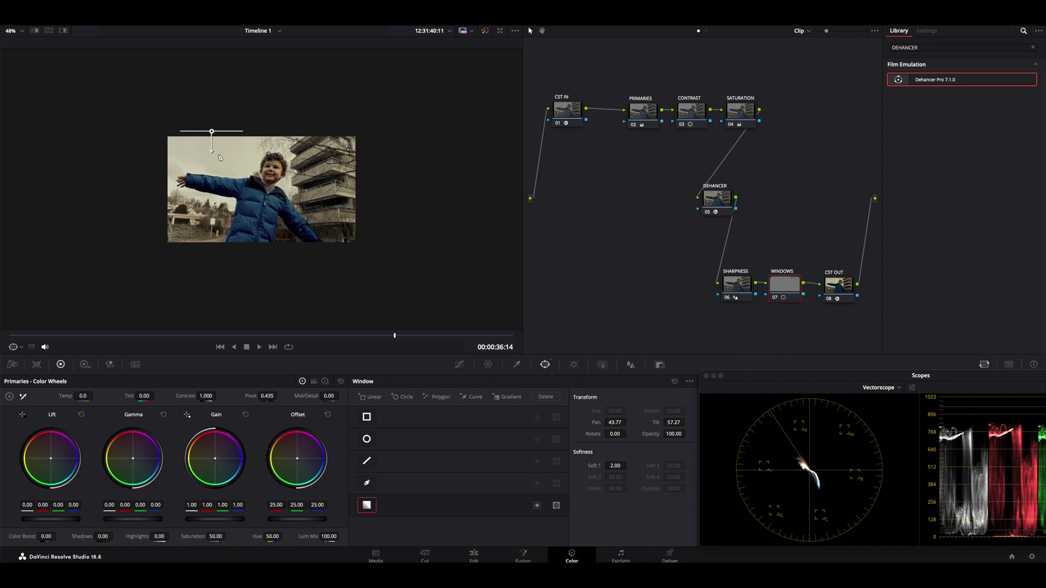
pyautogui.scroll(5, 212, 150)
pyautogui.scroll(-2, 213, 149)
pyautogui.moveTo(167, 119); pyautogui.dragTo(177, 162)
pyautogui.click(63, 30)
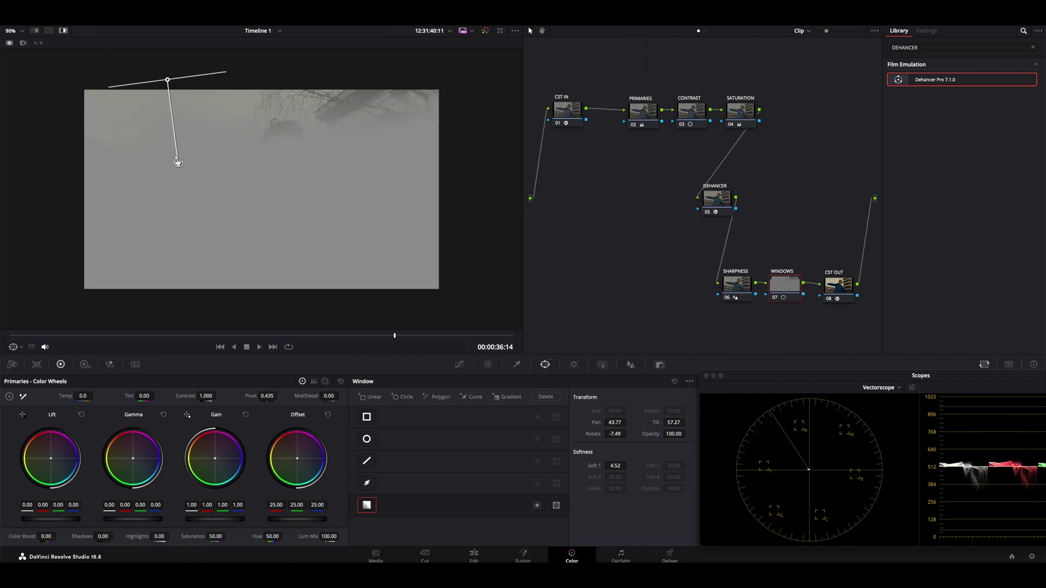
pyautogui.moveTo(169, 82); pyautogui.dragTo(156, 82)
pyautogui.click(63, 31)
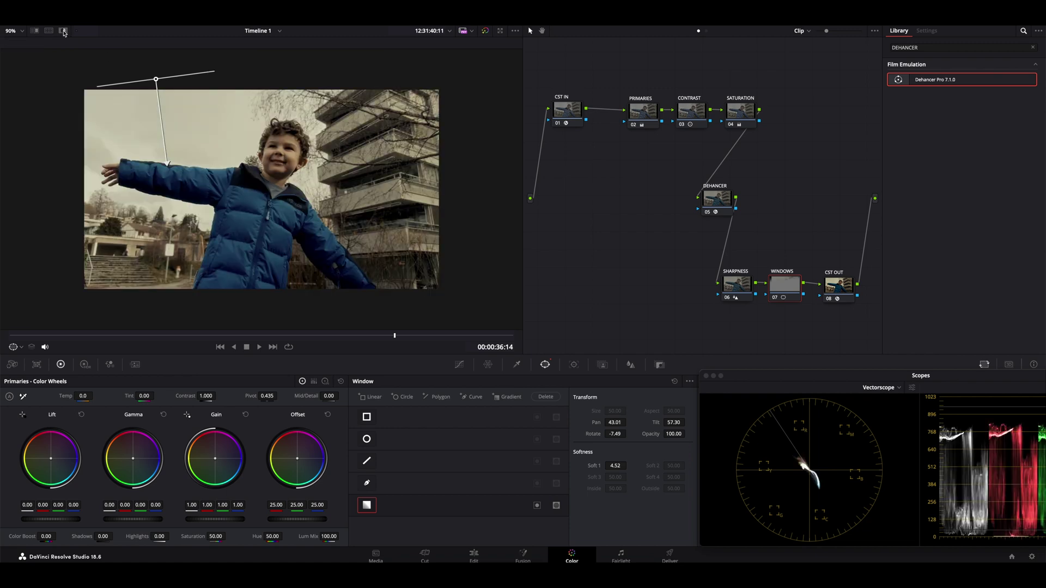
pyautogui.click(459, 366)
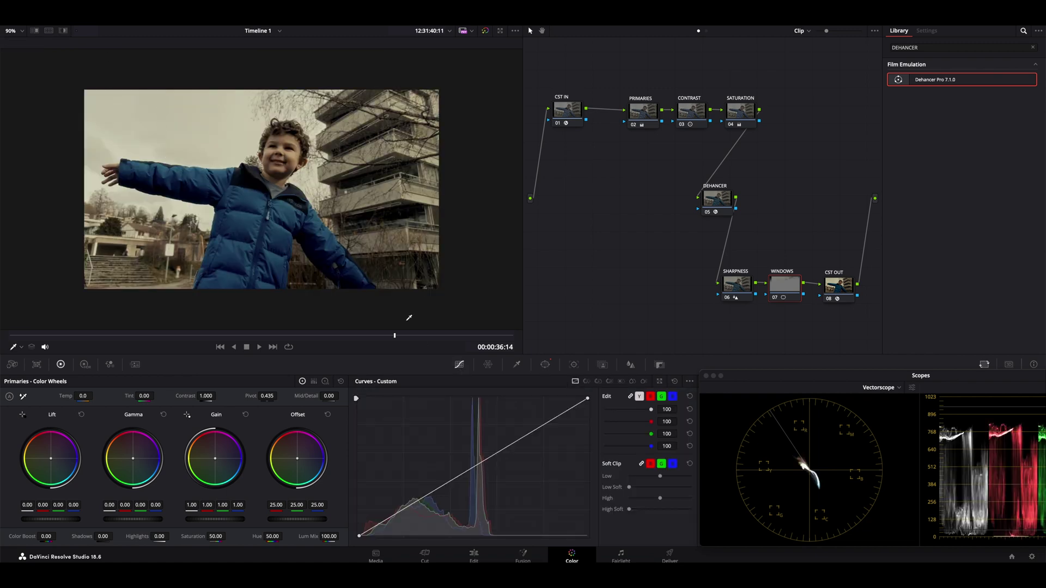
# Pull the custom curve's upper point down and add a lower point to darken the sky
pyautogui.scroll(5, 365, 226)
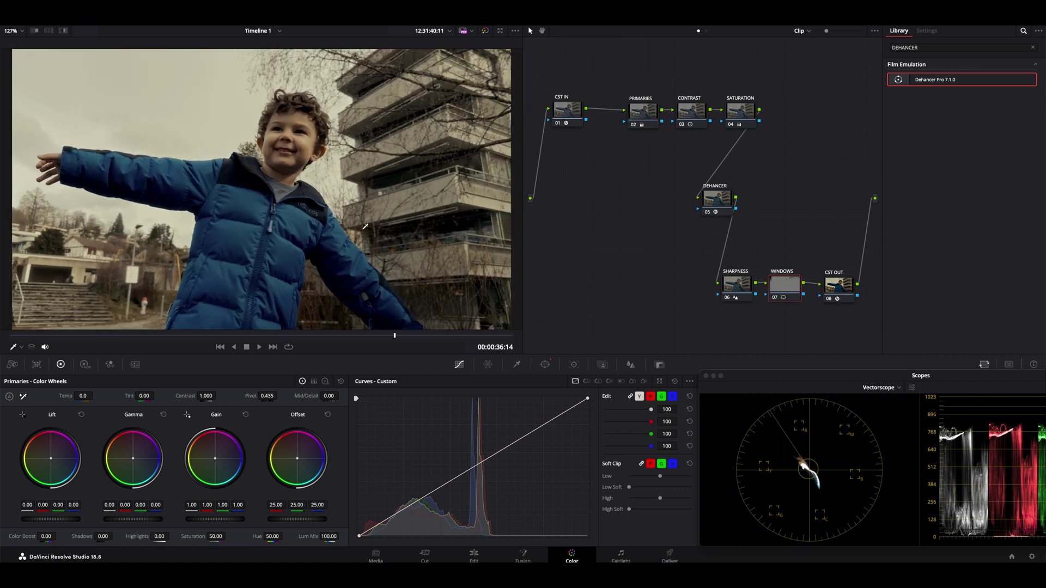
pyautogui.moveTo(478, 472); pyautogui.dragTo(480, 474)
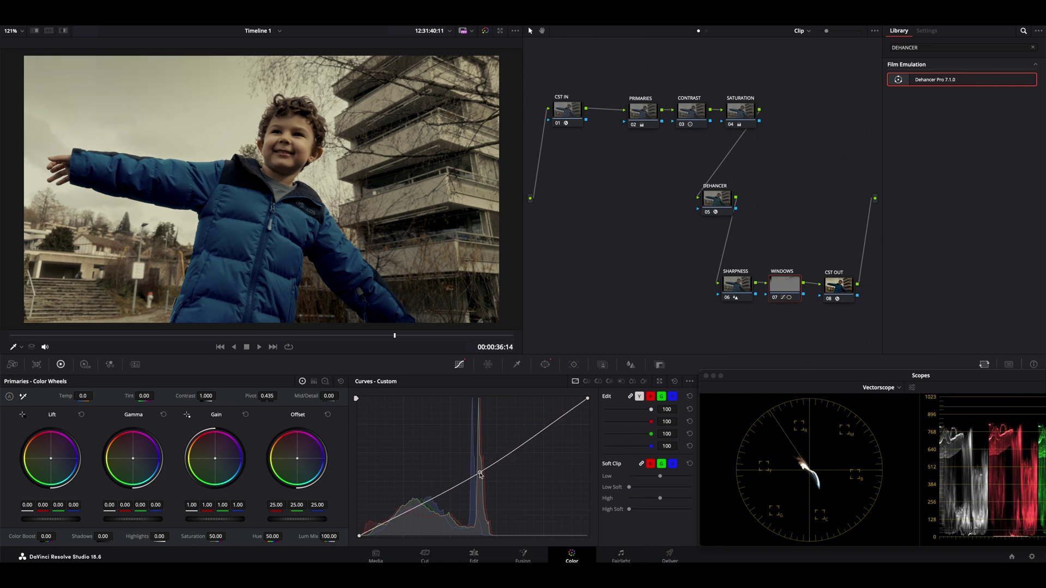
pyautogui.moveTo(410, 508); pyautogui.dragTo(410, 516)
pyautogui.moveTo(480, 473); pyautogui.dragTo(482, 473)
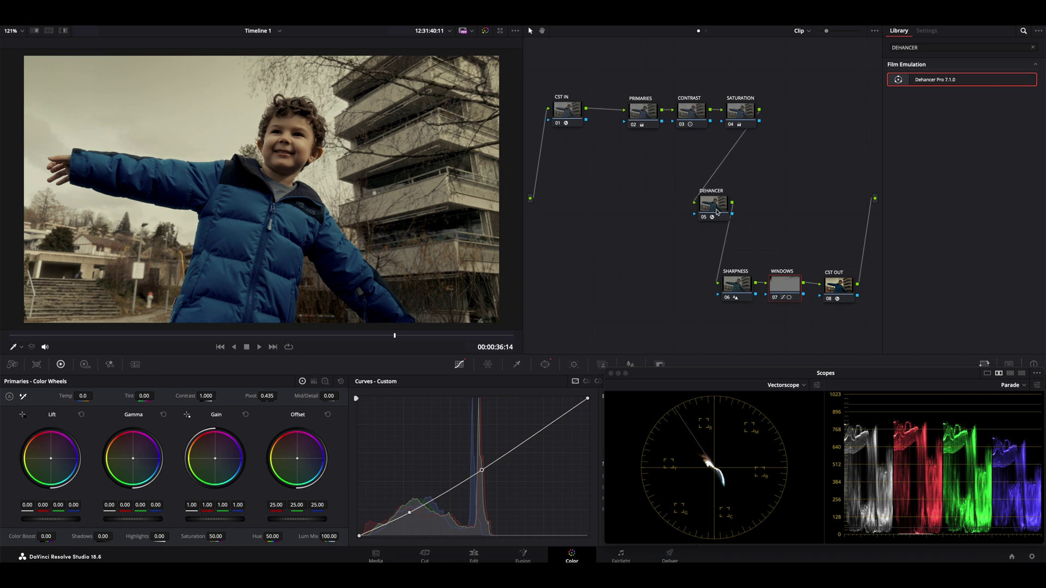
# Add a new node labelled BLUE between SATURATION and DEHANCER
pyautogui.moveTo(717, 212); pyautogui.dragTo(717, 219)
pyautogui.click(748, 119)
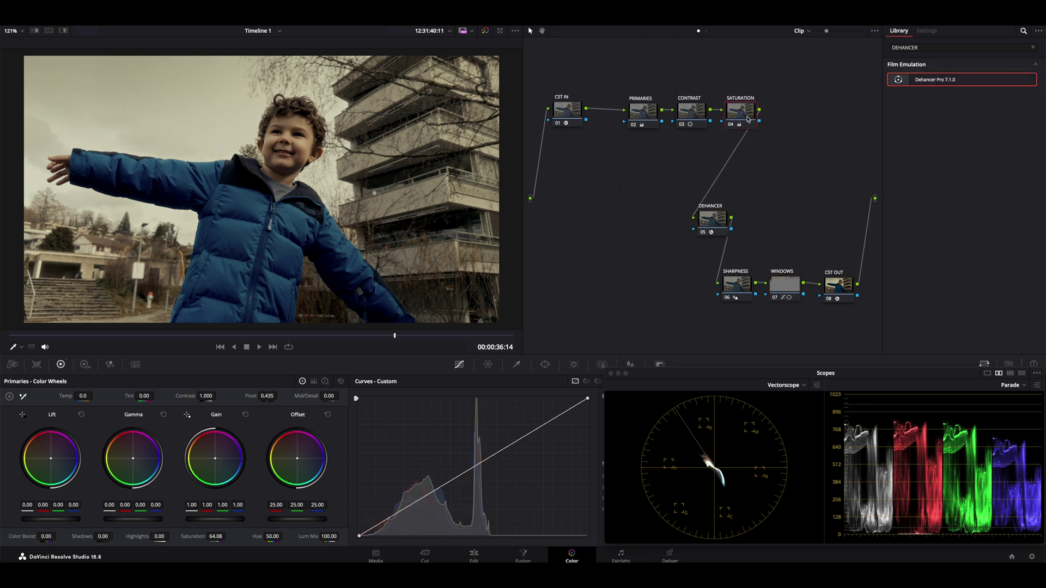
pyautogui.hotkey('alt', 's')
pyautogui.moveTo(785, 116); pyautogui.dragTo(754, 169)
pyautogui.rightClick(755, 169)
pyautogui.press('Escape')
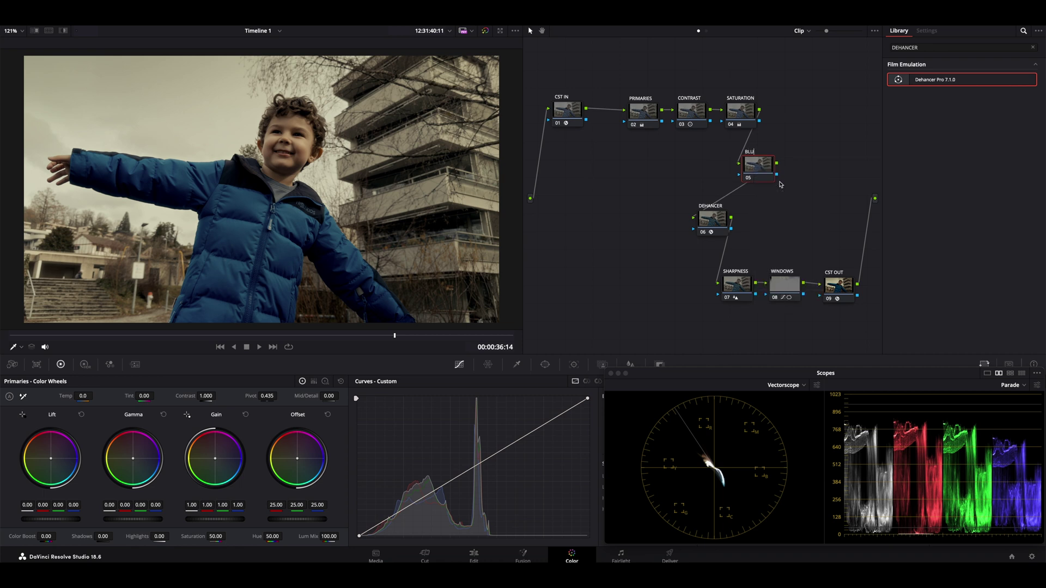
pyautogui.press('Return')
# Sample the jacket's blue on the Hue vs Hue curve and lower that point to shift its hue
pyautogui.click(586, 381)
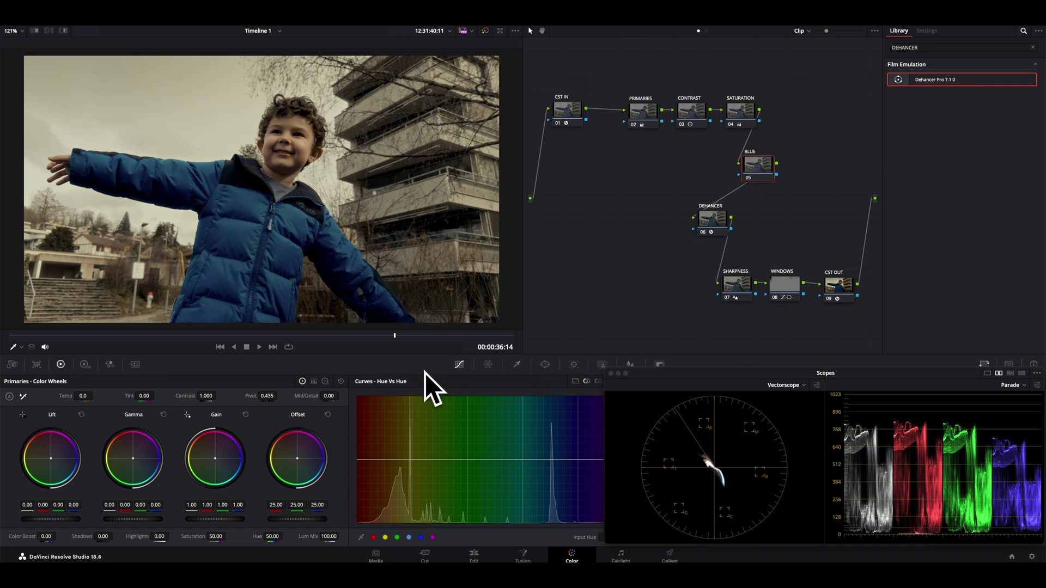
pyautogui.scroll(3, 268, 160)
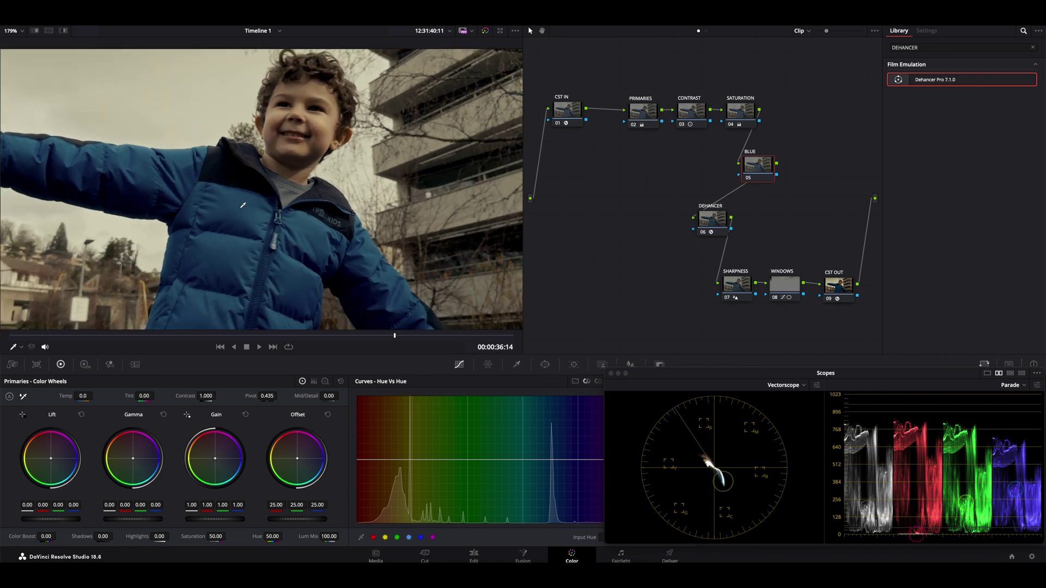
pyautogui.click(243, 205)
pyautogui.moveTo(553, 462); pyautogui.dragTo(553, 467)
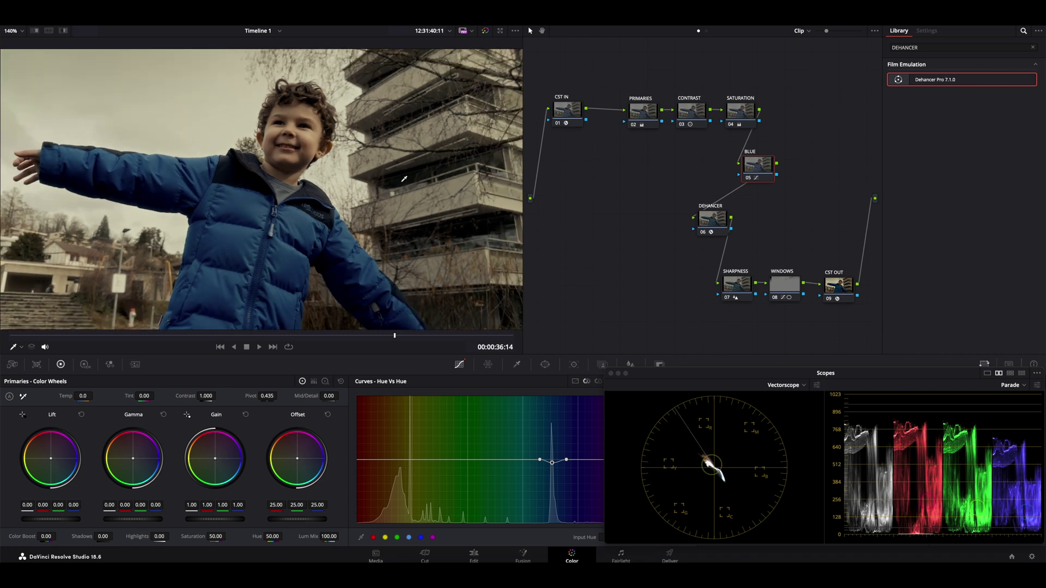
pyautogui.scroll(-2, 405, 179)
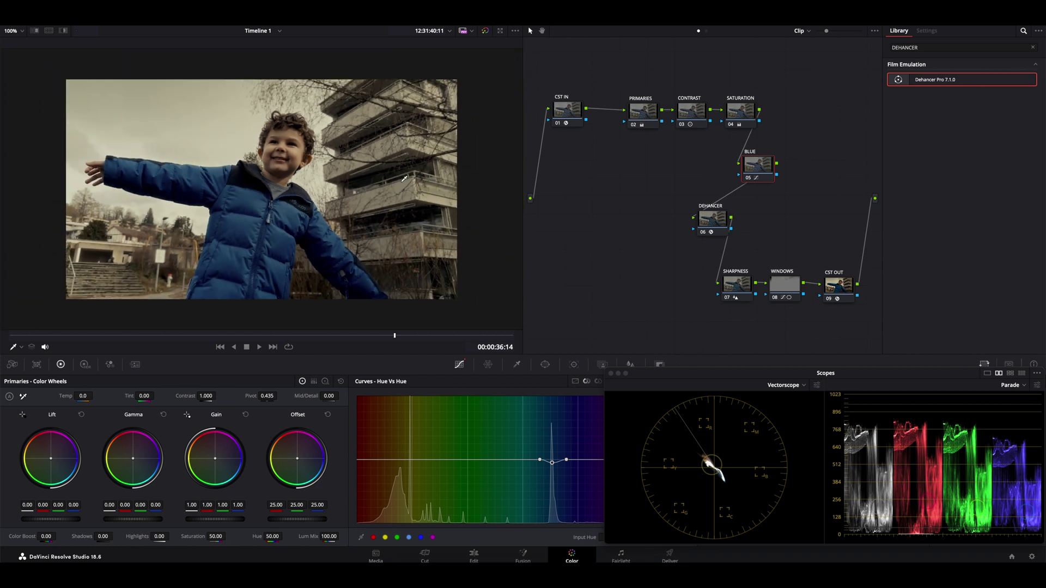